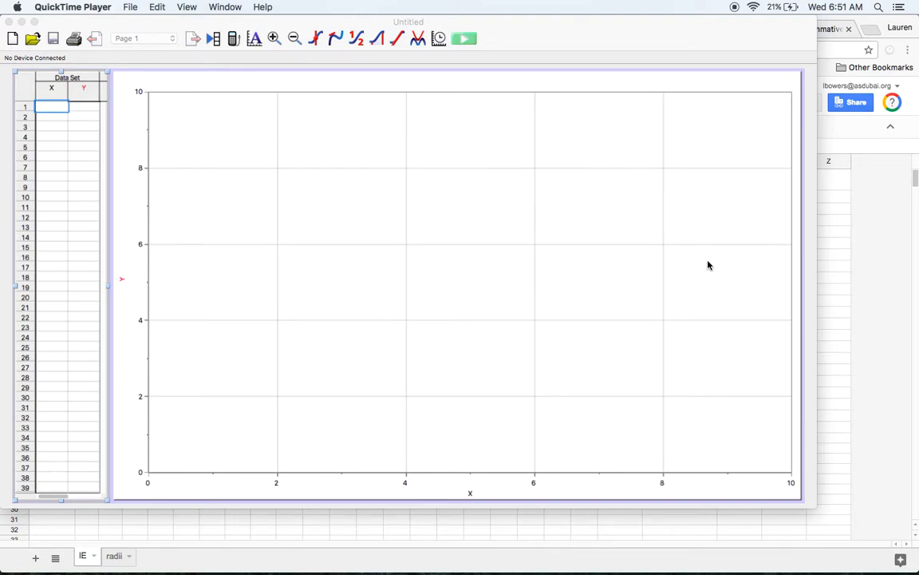
Step: Copy magnesium's ionization energies, M3:M14, from the IE spreadsheet and paste them into the Y column in Logger Pro
click(846, 287)
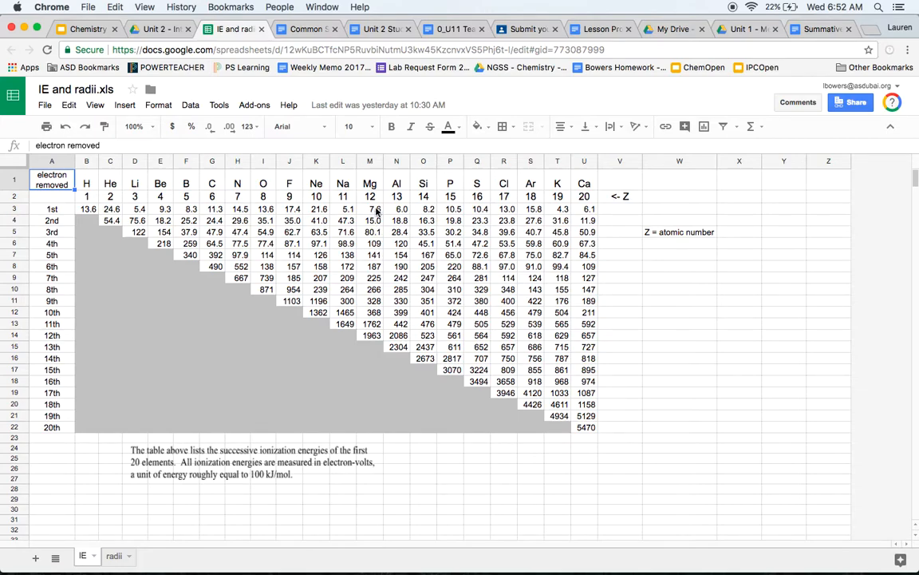
drag(377, 211, 372, 337)
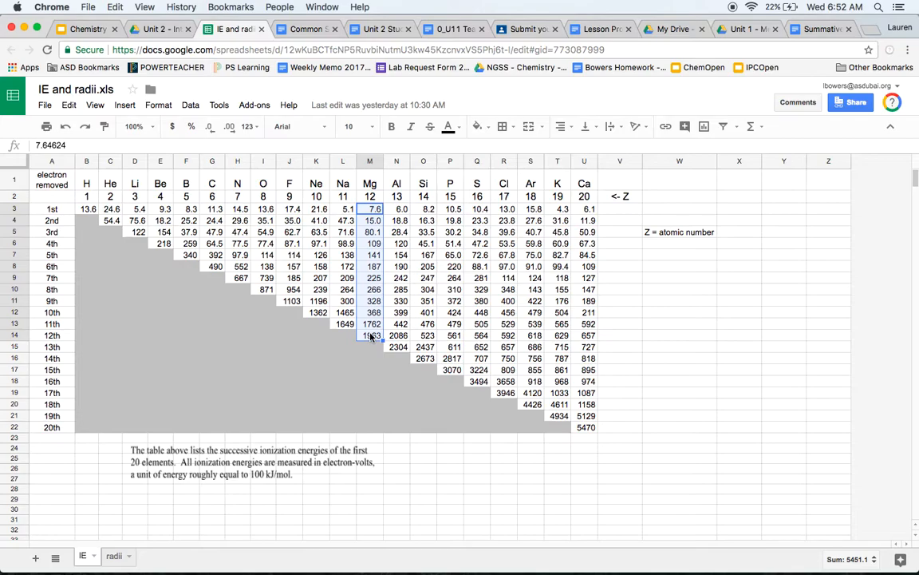
key(ctrl+Up)
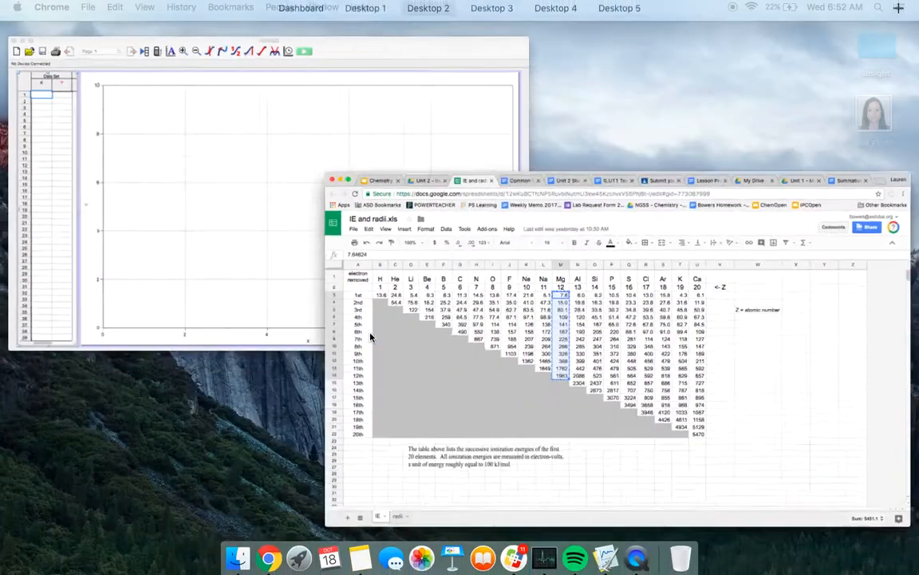
click(248, 189)
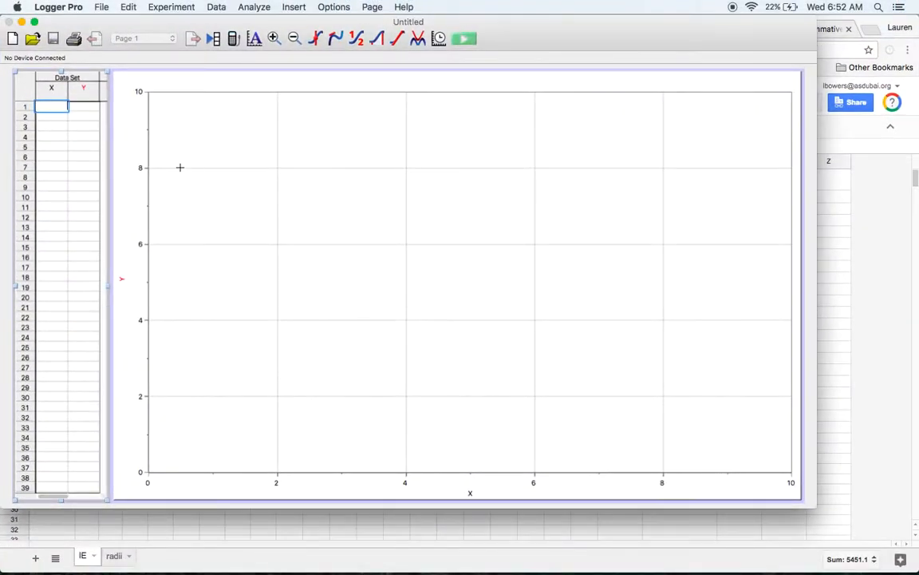
click(74, 106)
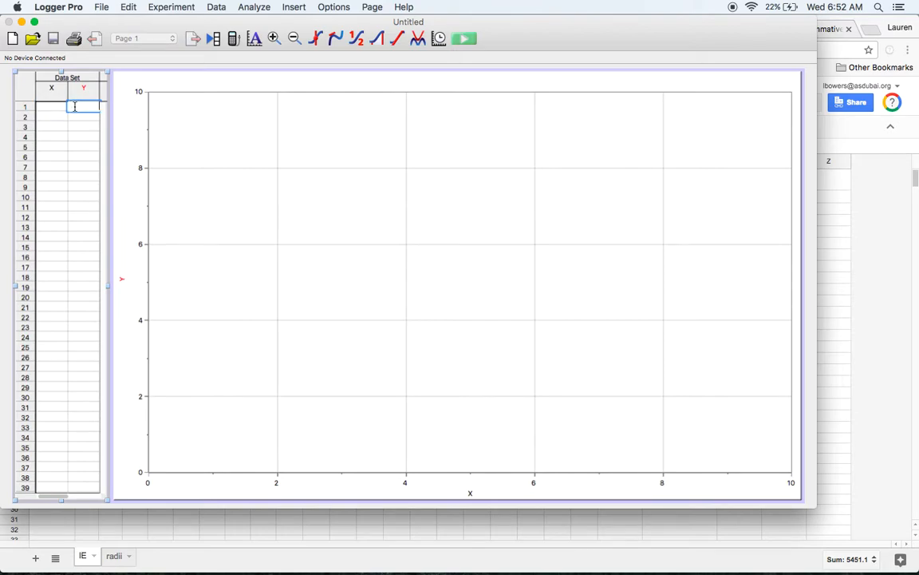
key(super+v)
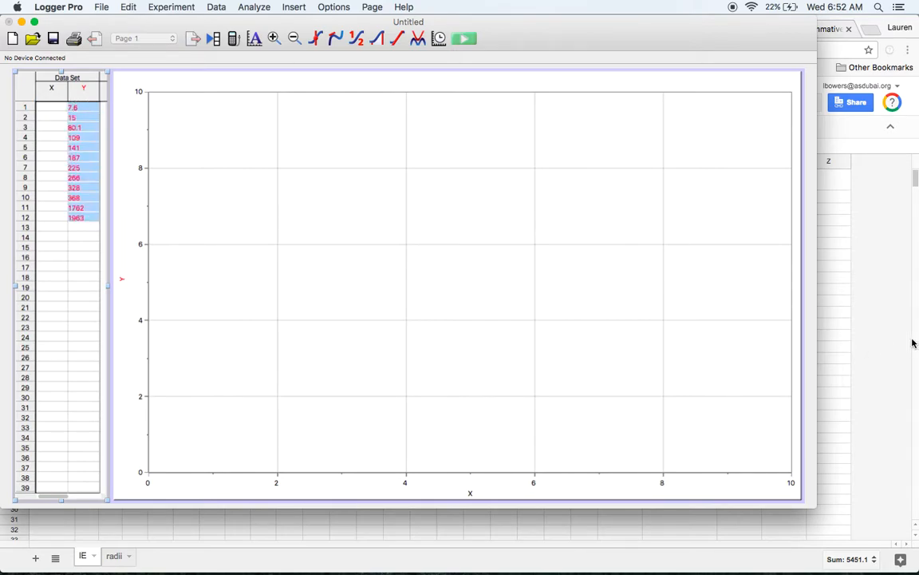
click(823, 313)
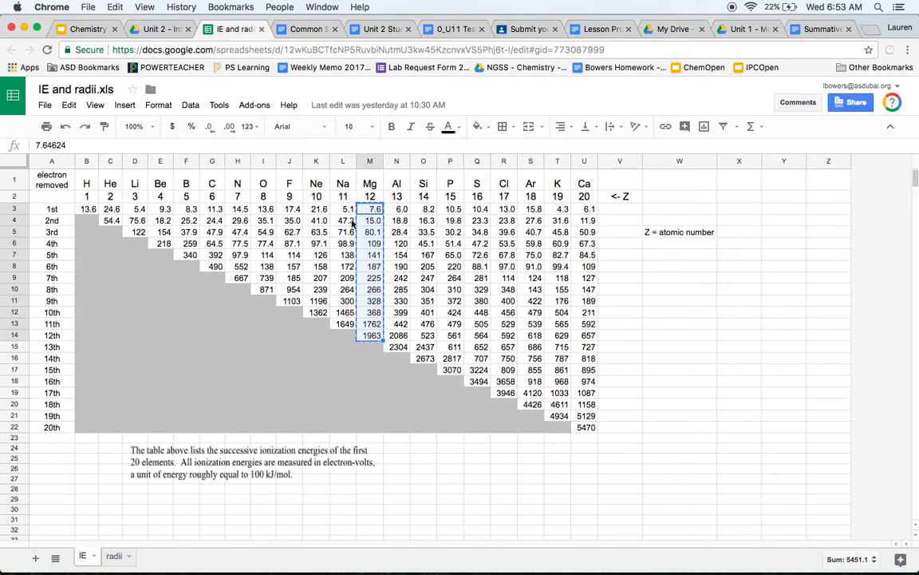
text(2)
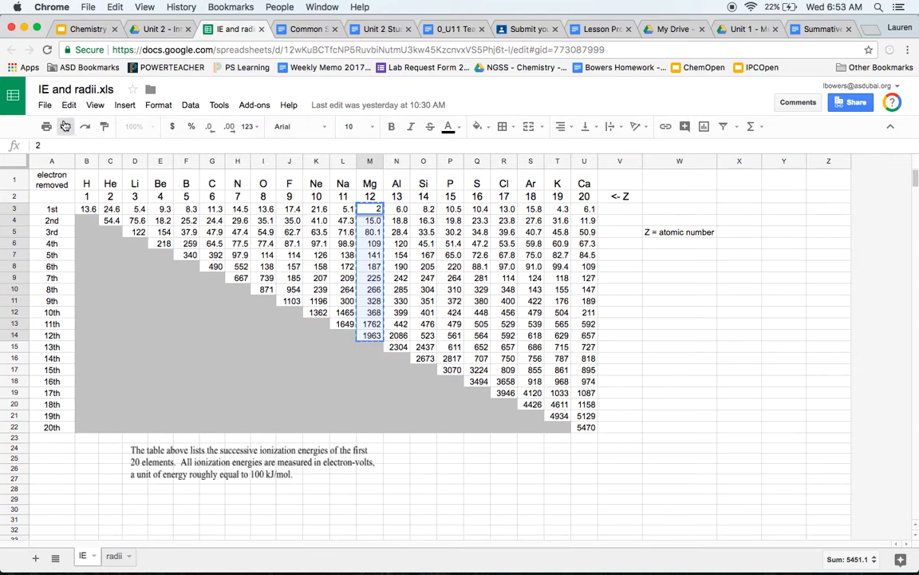
click(177, 349)
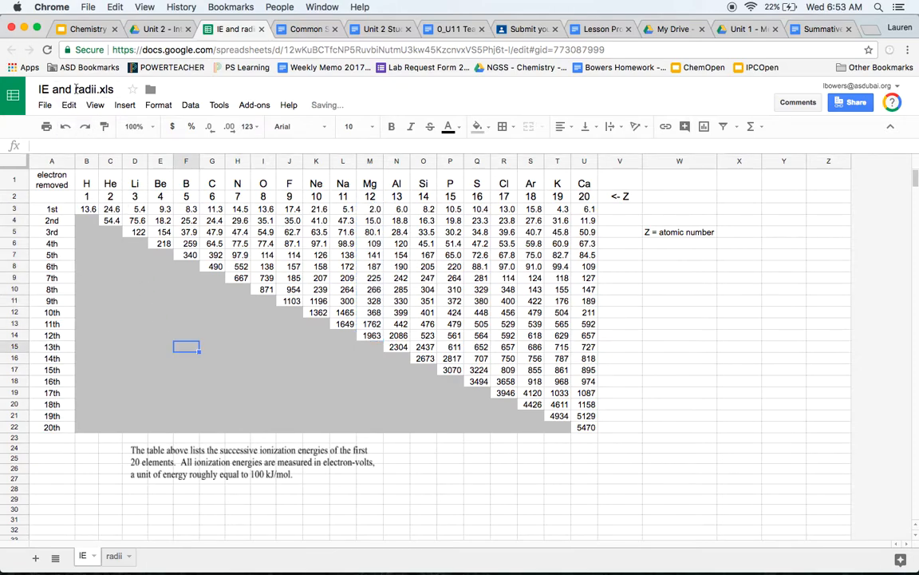
click(67, 128)
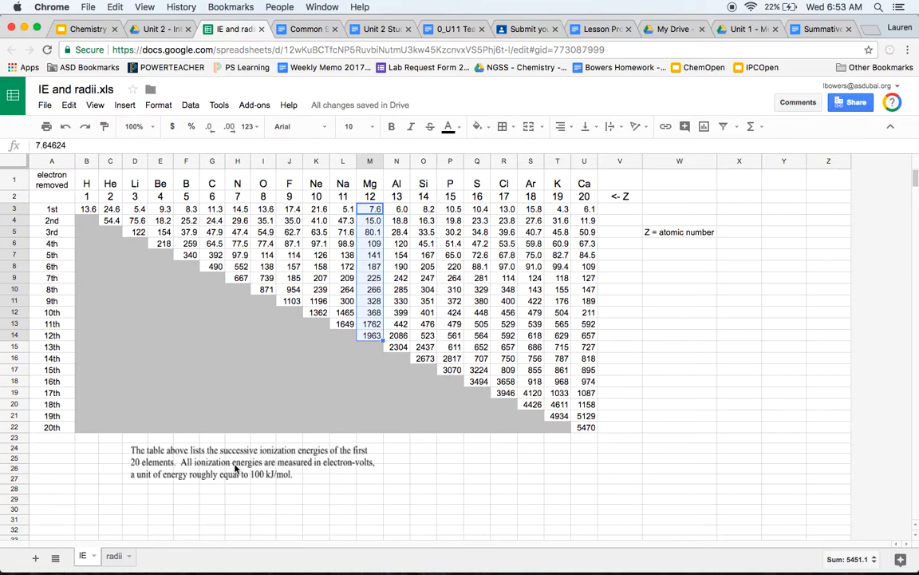
key(ctrl+Up)
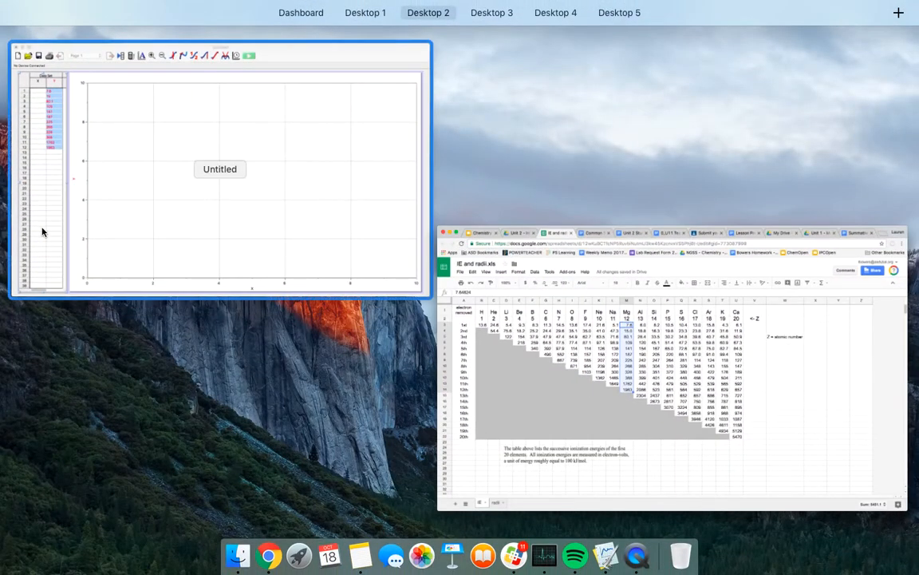
click(41, 231)
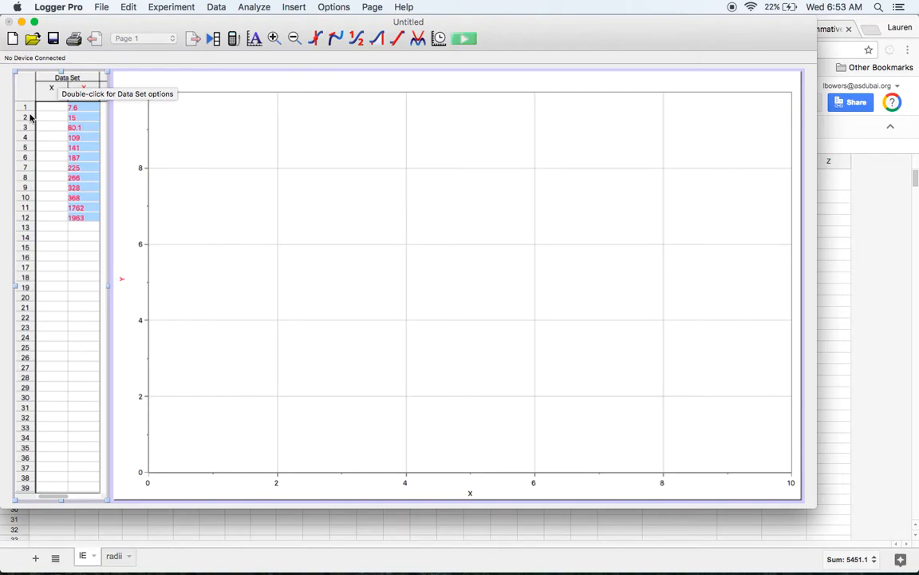
Step: Rename the data set as Magnesium
double_click(68, 79)
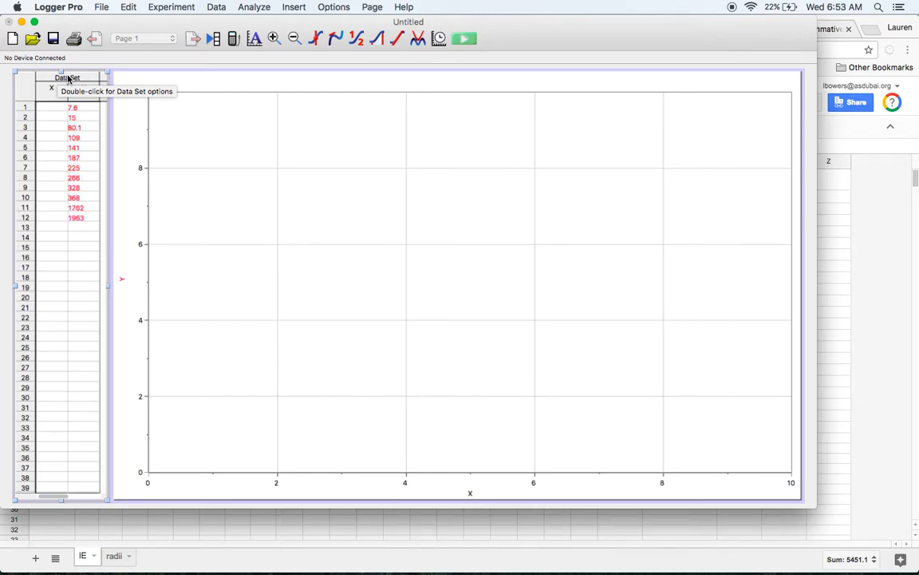
double_click(67, 78)
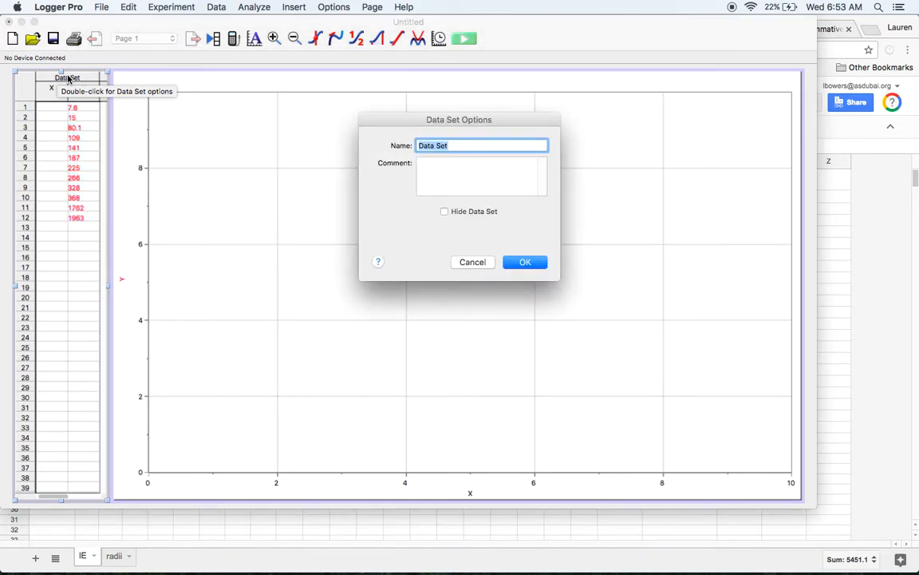
text(Magnesium)
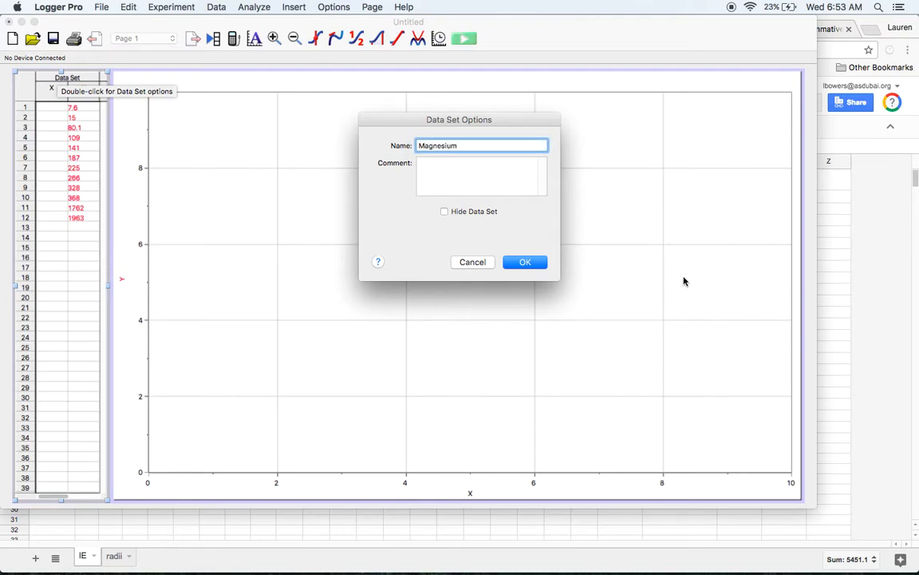
click(529, 265)
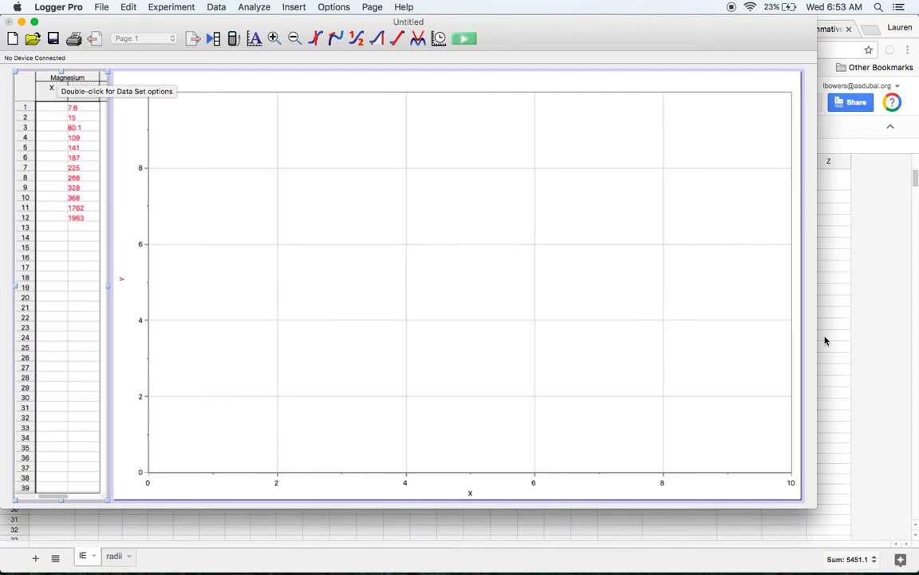
Step: Switch to the IE spreadsheet and copy sulfur's ionization energies, Q3:Q18
click(822, 307)
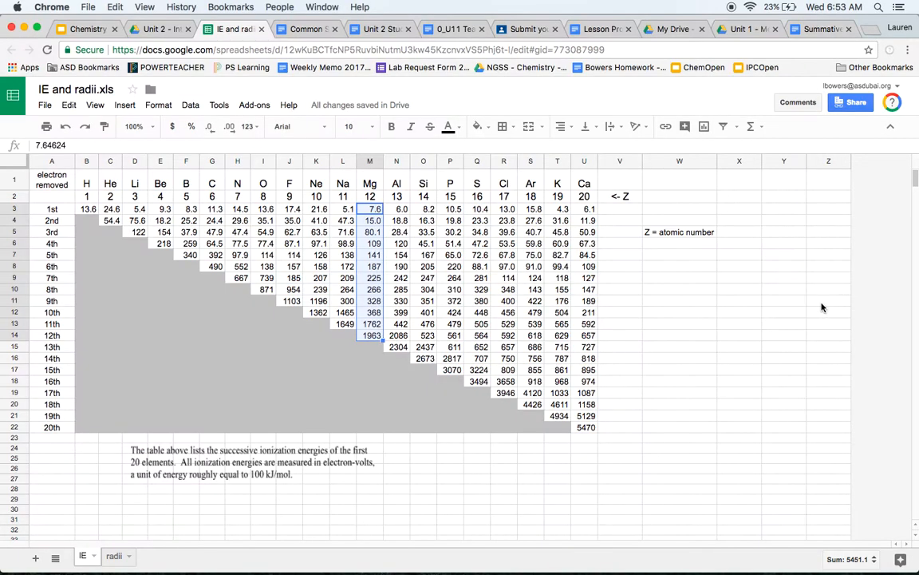
click(477, 209)
drag(477, 209, 479, 387)
key(super+c)
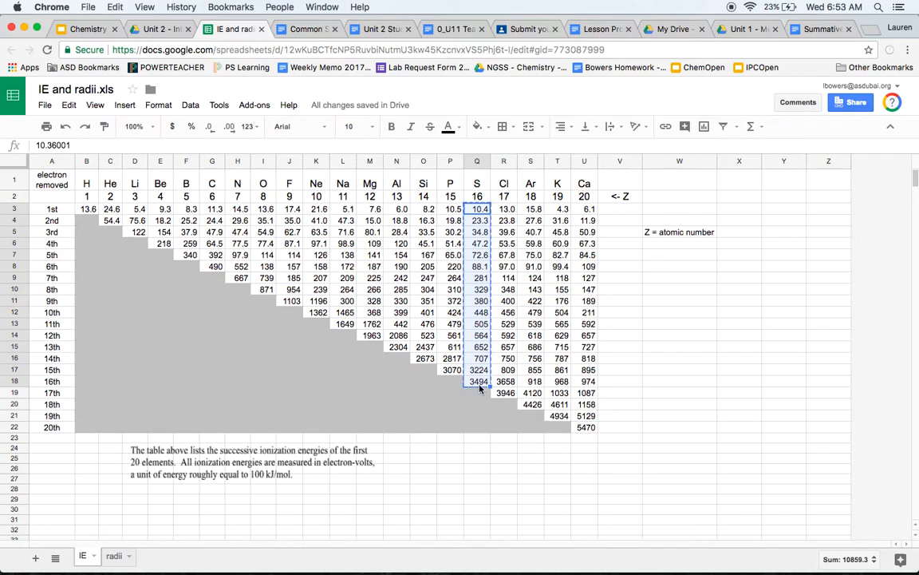
Step: Switch to Logger Pro, widen the data table to about twice its width and add a second data set
key(ctrl+Up)
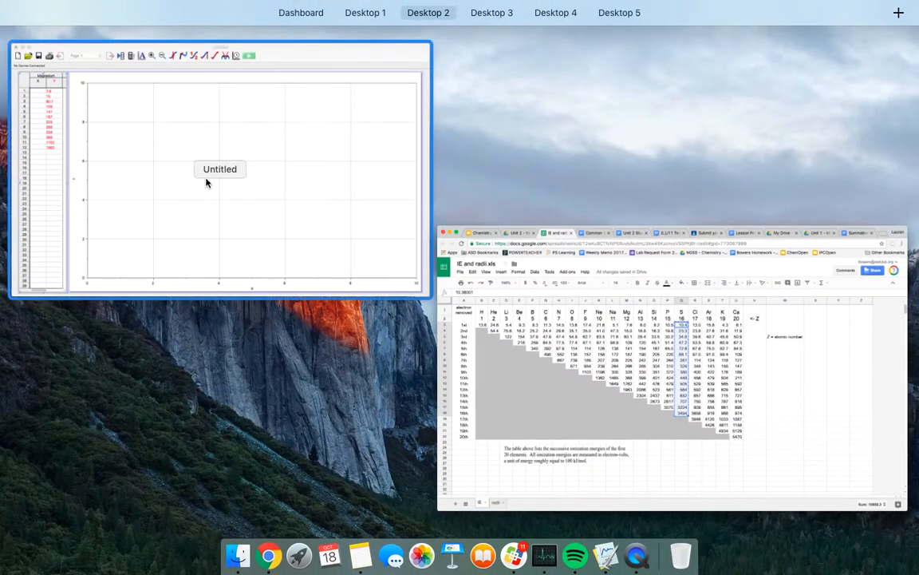
click(205, 182)
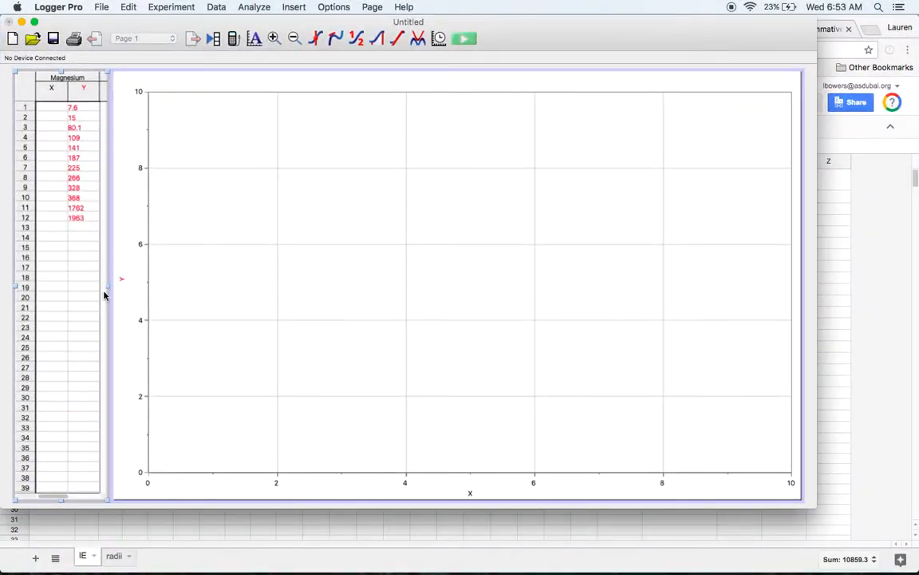
drag(108, 286, 232, 285)
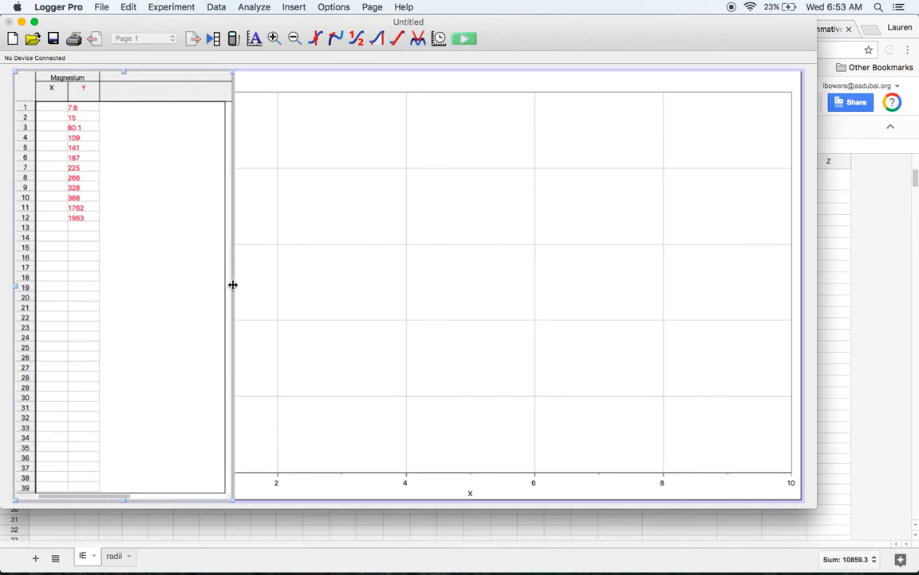
click(216, 39)
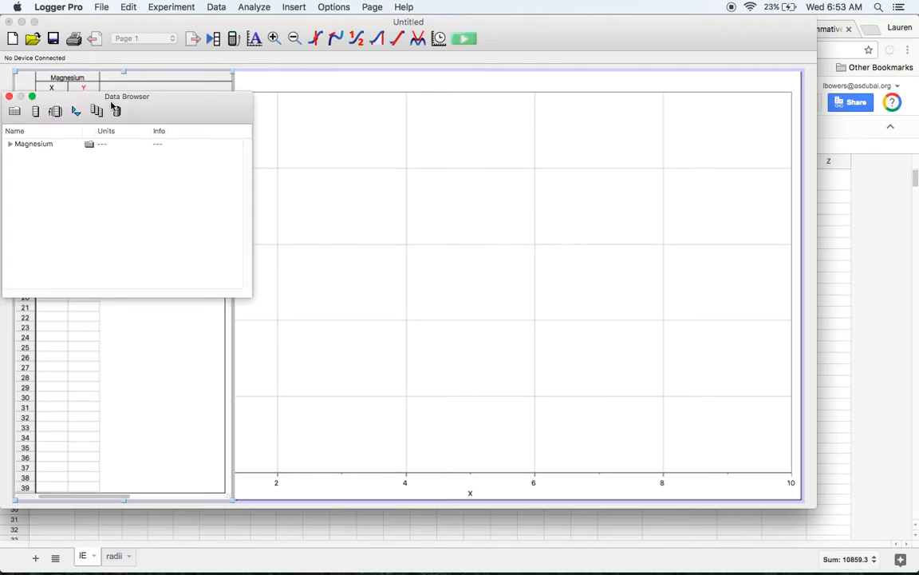
click(14, 112)
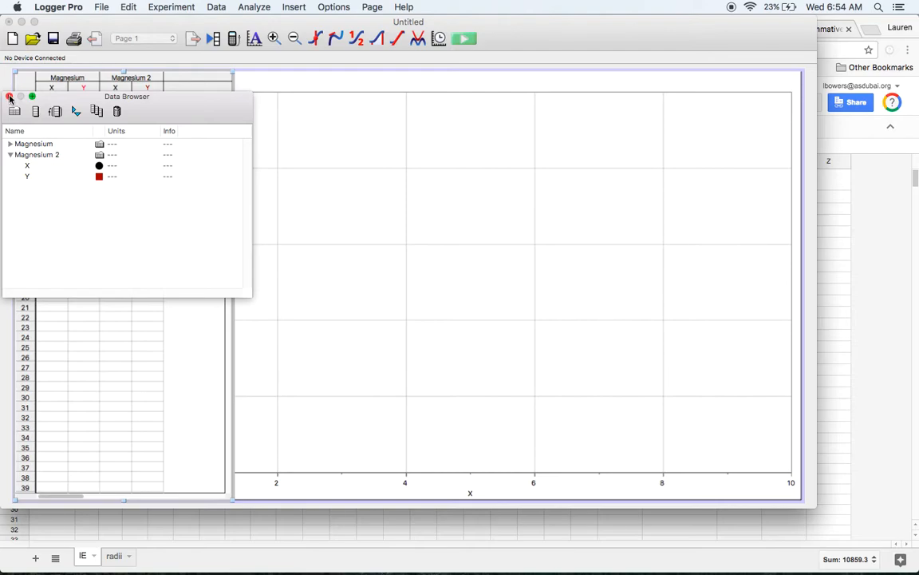
click(10, 97)
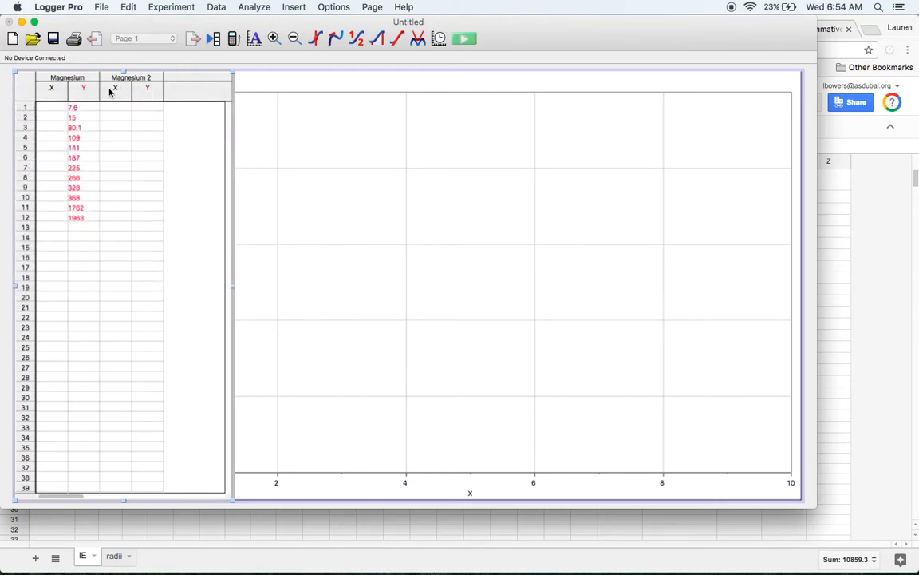
Step: Rename the second data set as Sulfur and paste the copied ionization energies into its Y column
double_click(127, 81)
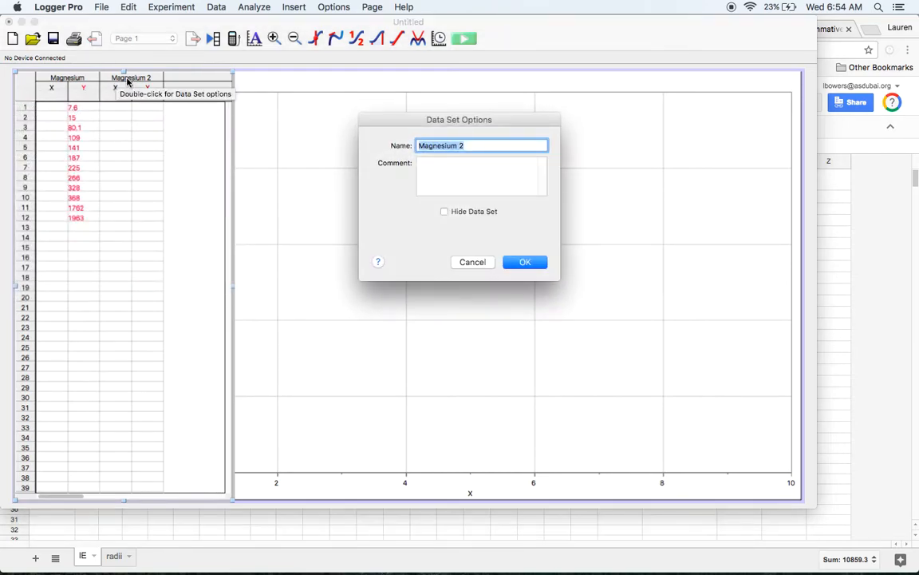
text(Sulfur)
click(525, 262)
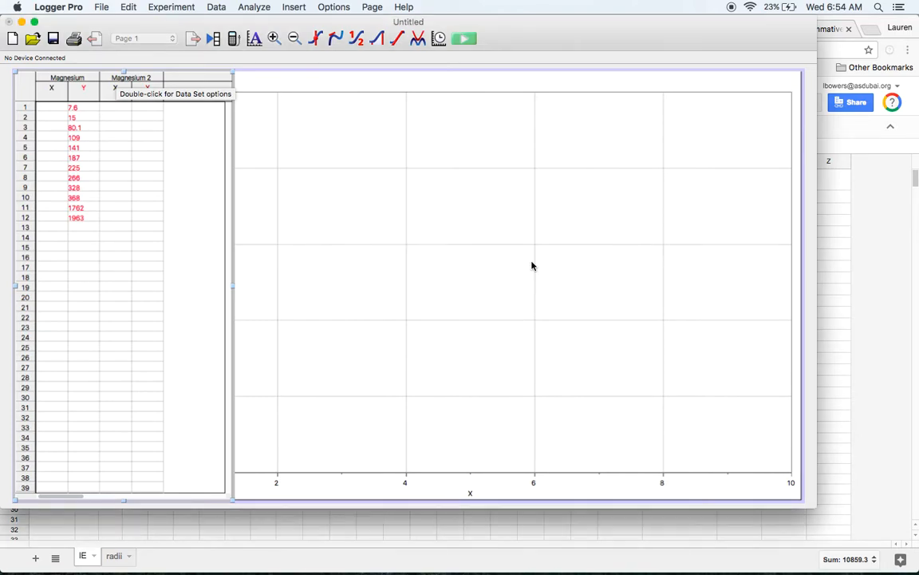
click(148, 108)
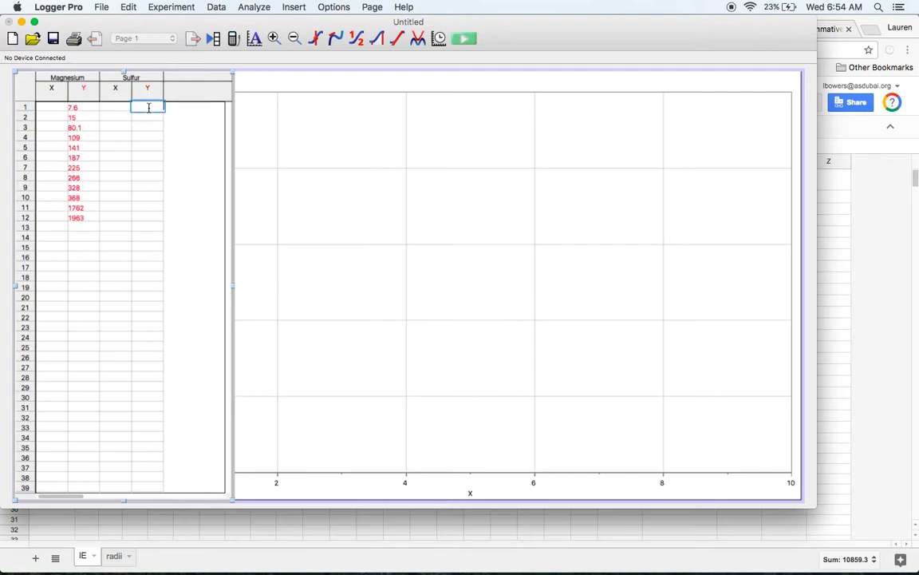
key(super+v)
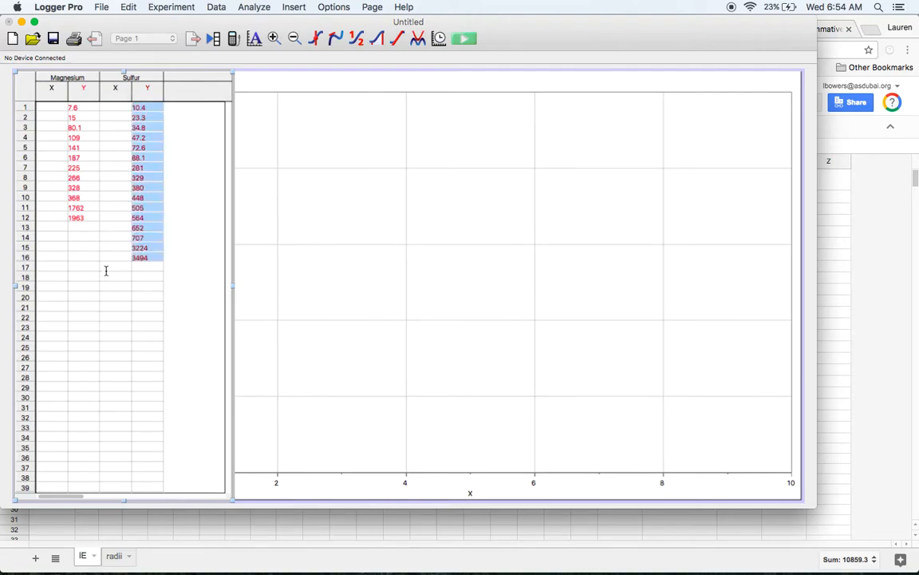
Step: Switch to the spreadsheet, enter 1 and 2 in Y3:Y4 and fill the series down to 22 in Y24
click(108, 268)
click(44, 108)
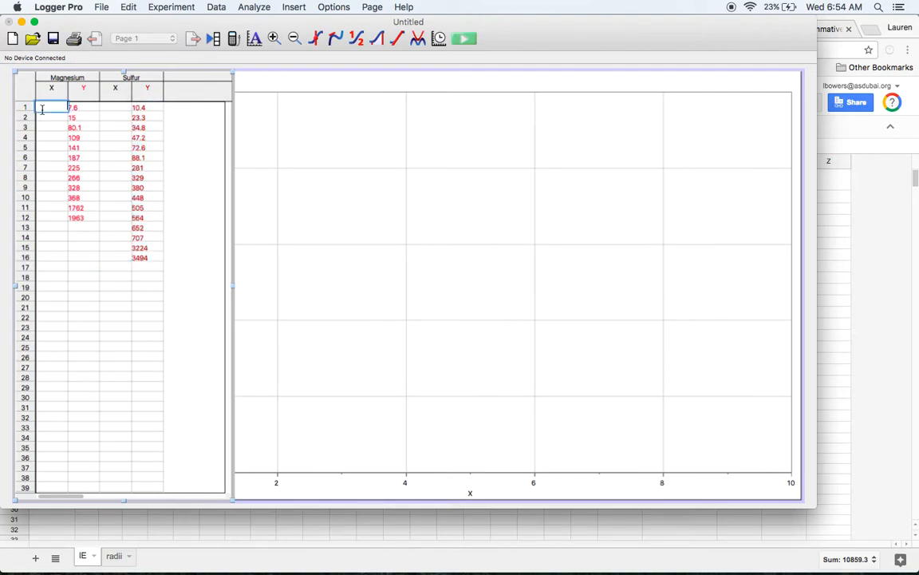
click(842, 246)
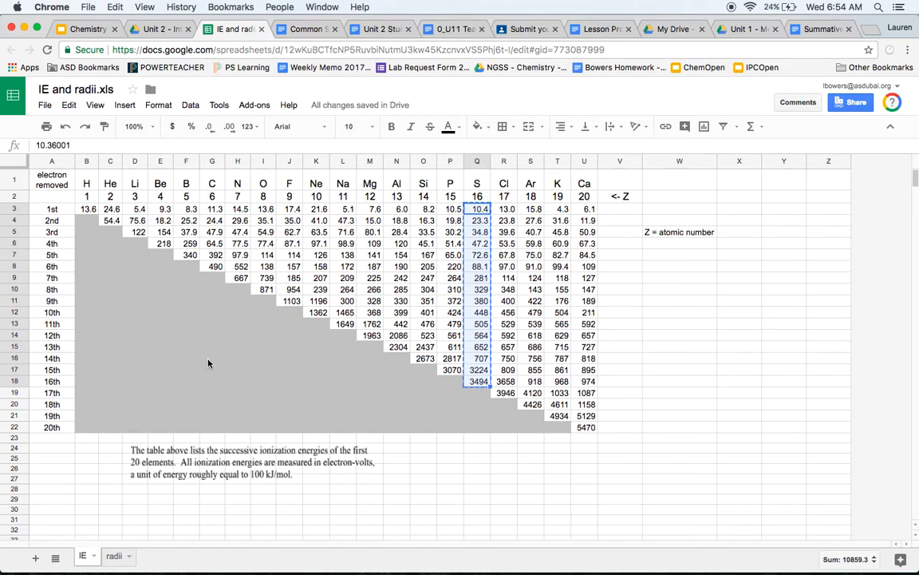
key(ctrl+c)
click(771, 210)
text(1)
key(Return)
text(2)
key(Return)
drag(801, 210, 799, 221)
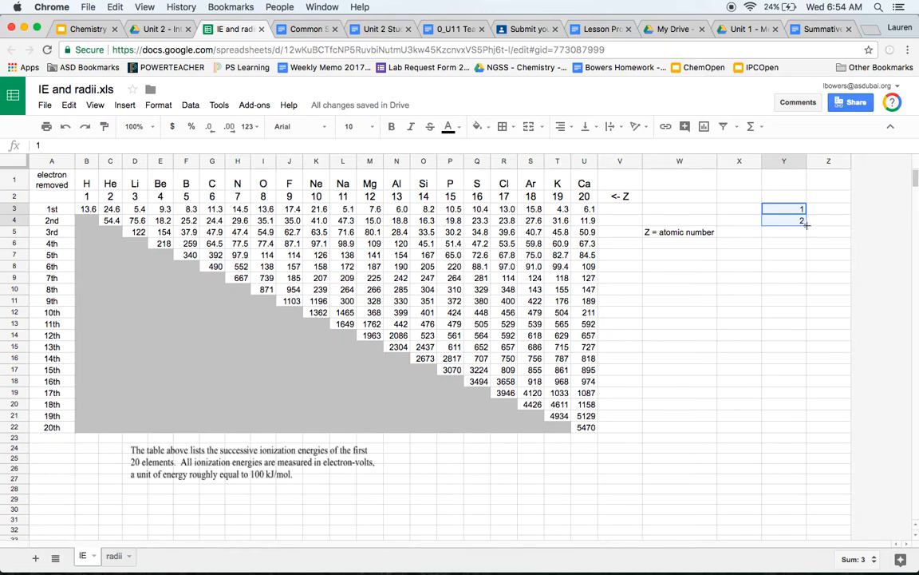
drag(807, 257, 817, 446)
drag(814, 451, 813, 454)
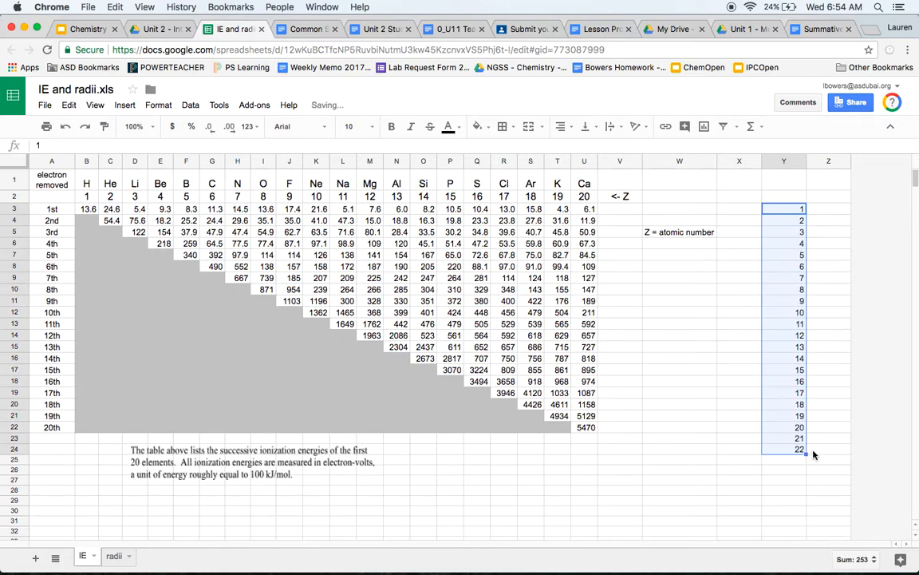
Step: Copy the numbers 1 to 19 in Y3:Y21 and paste them into the Magnesium data set's X column in Logger Pro
click(782, 275)
drag(775, 209, 781, 422)
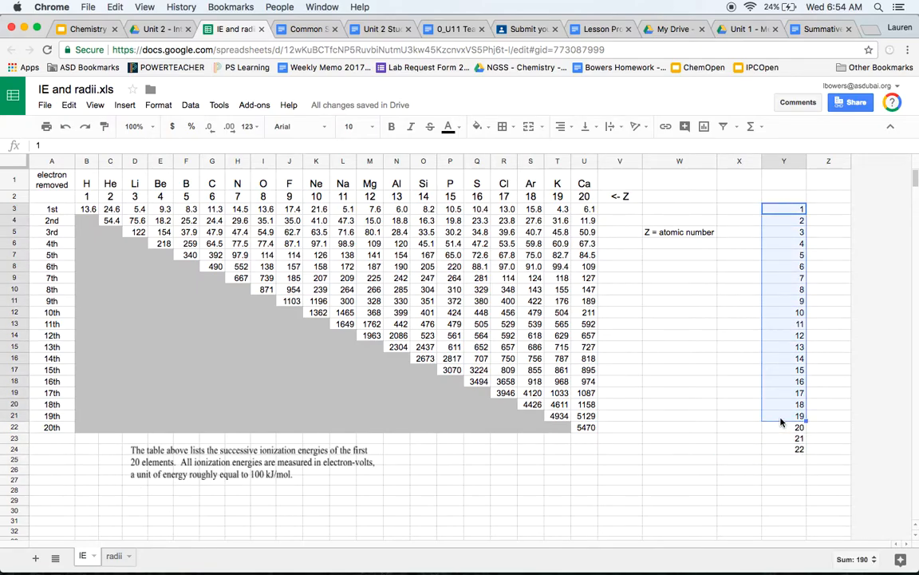
key(super+c)
key(ctrl+Up)
click(58, 227)
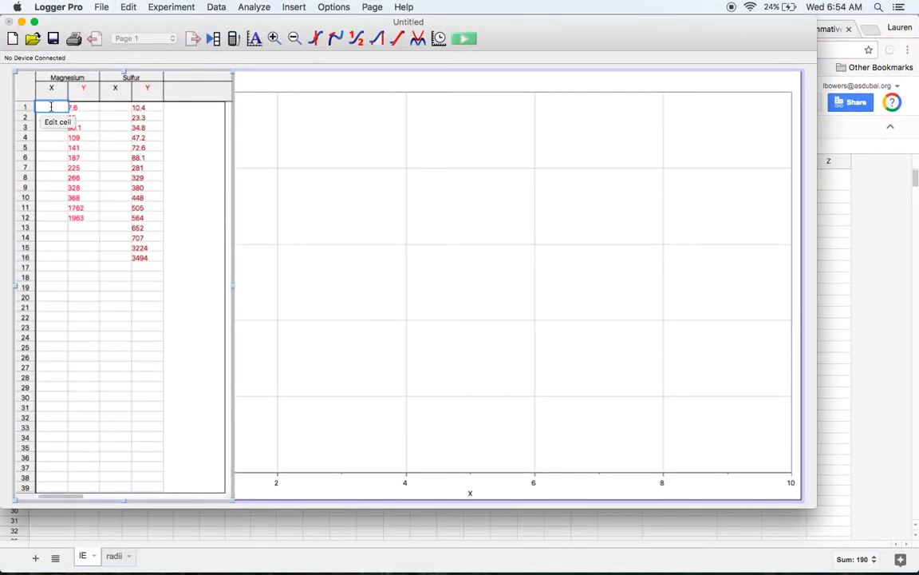
key(super+v)
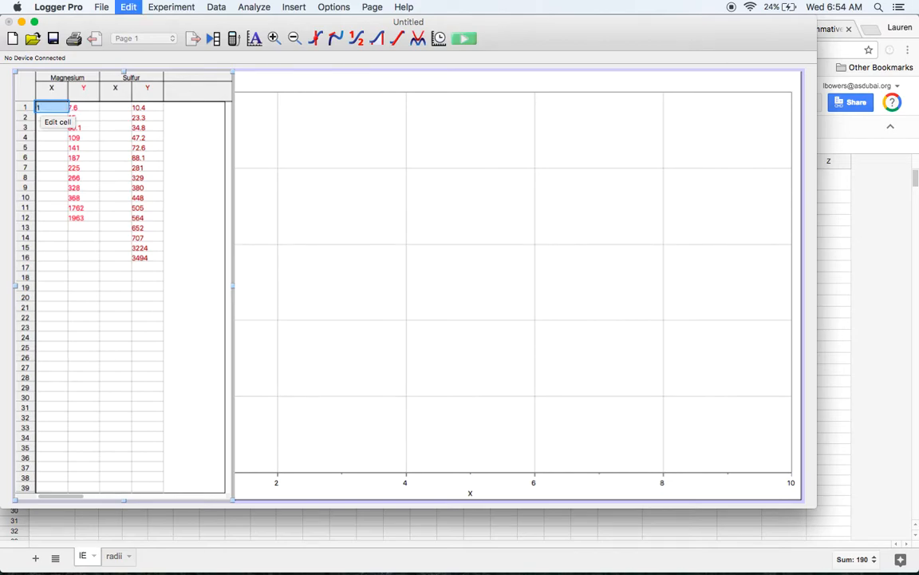
Step: Paste the copied numbers 1 to 19 into the Sulfur data set's X column
click(111, 109)
key(super+v)
click(82, 382)
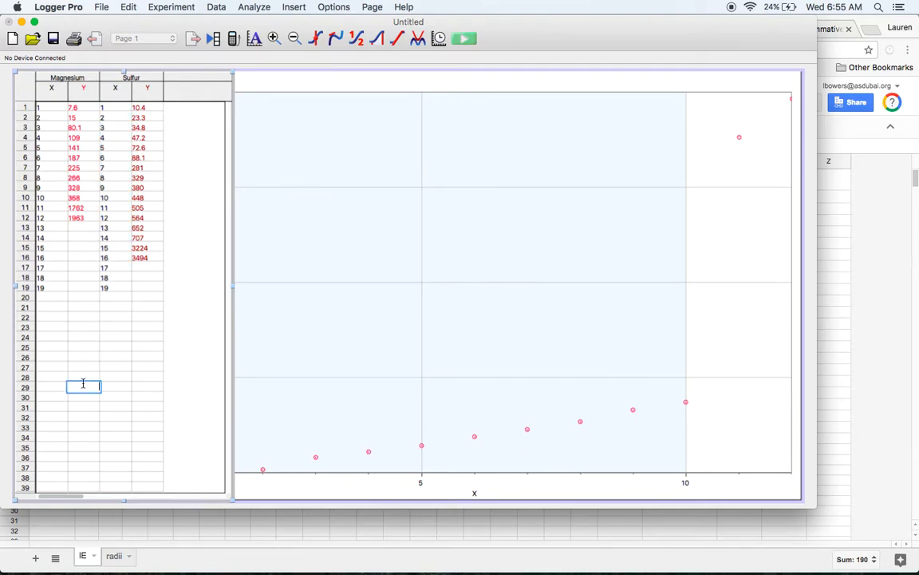
Step: Delete the extra numbers 17 to 19 from the X columns of both the Magnesium and Sulfur data sets
drag(49, 268, 48, 287)
key(Delete)
click(104, 268)
drag(107, 288, 105, 292)
key(Delete)
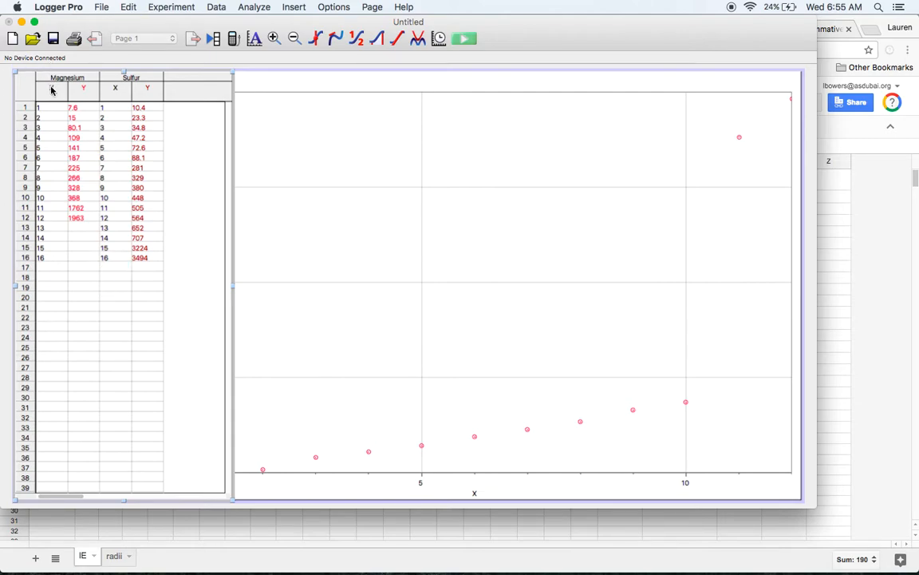
Step: Rename the X columns of both the Magnesium and Sulfur data sets as Electrons
double_click(52, 90)
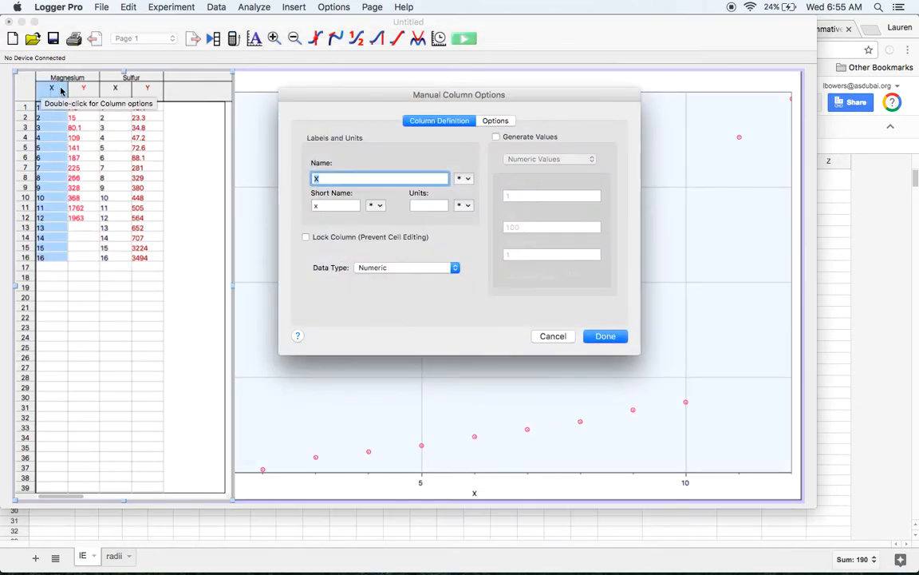
text(Electrons)
click(605, 336)
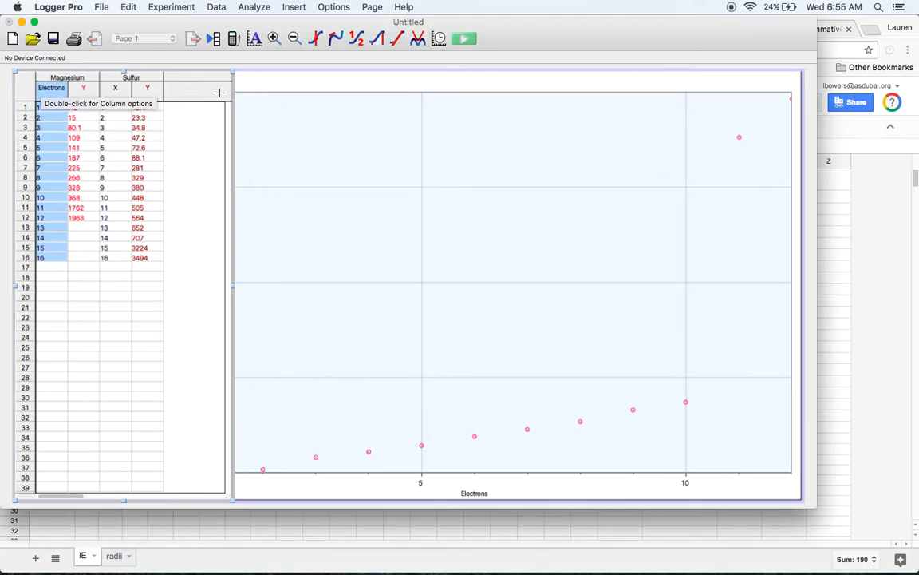
double_click(125, 90)
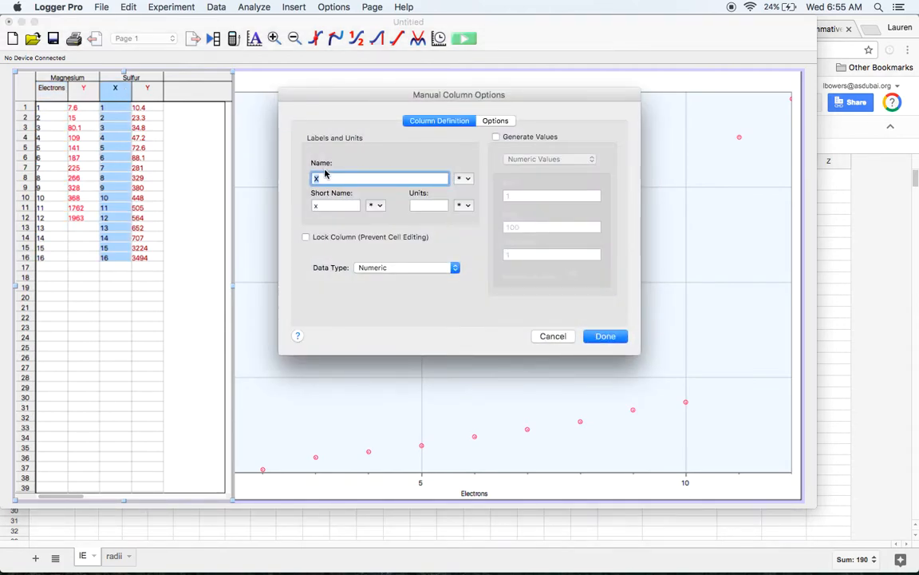
text(Electrons)
key(Return)
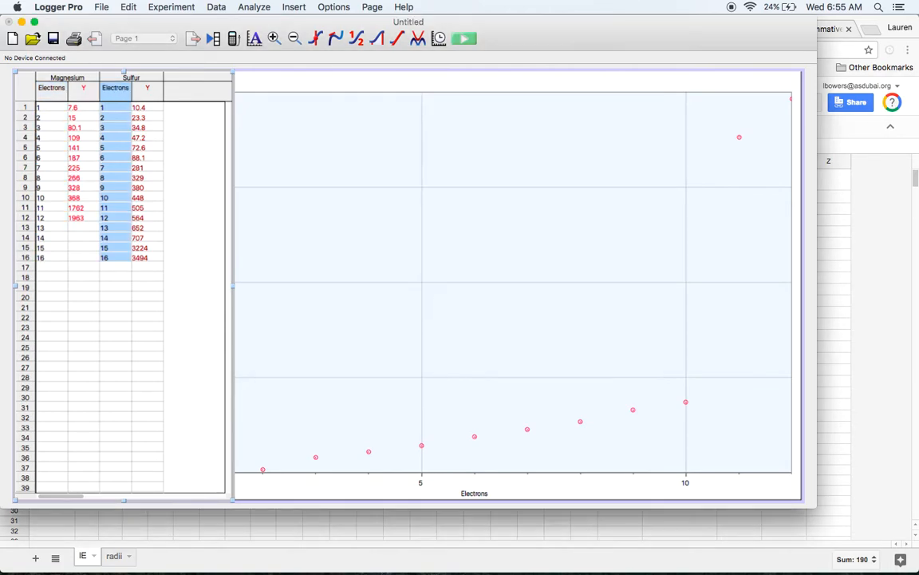
Step: Name the Magnesium Y column Ionization Energy with units eV, checking the energy unit in the spreadsheet's note
double_click(84, 91)
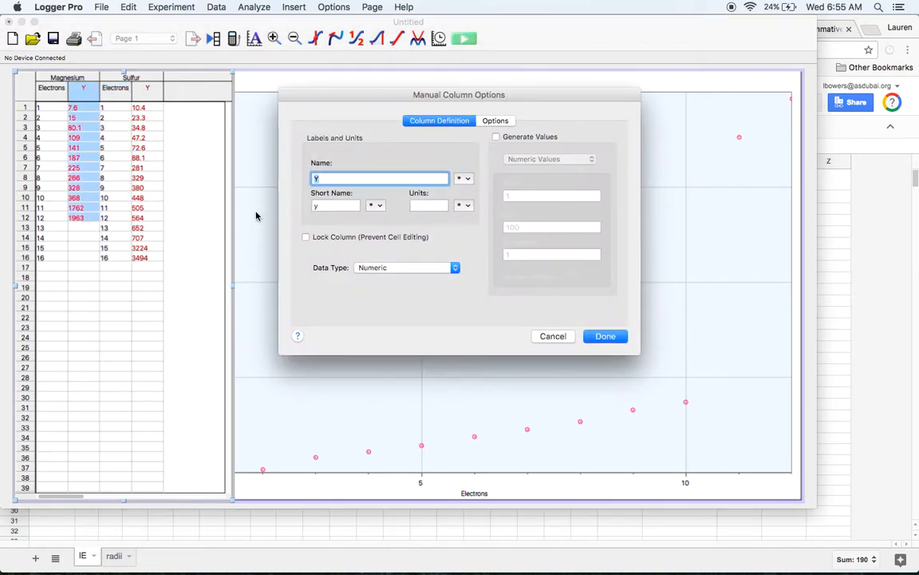
text(Ionization Energy)
click(426, 206)
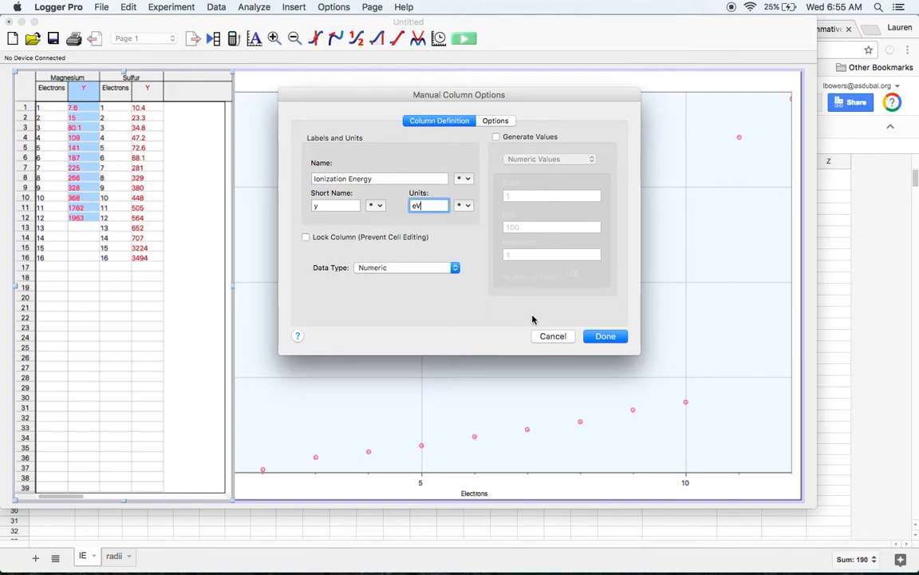
click(595, 338)
click(832, 396)
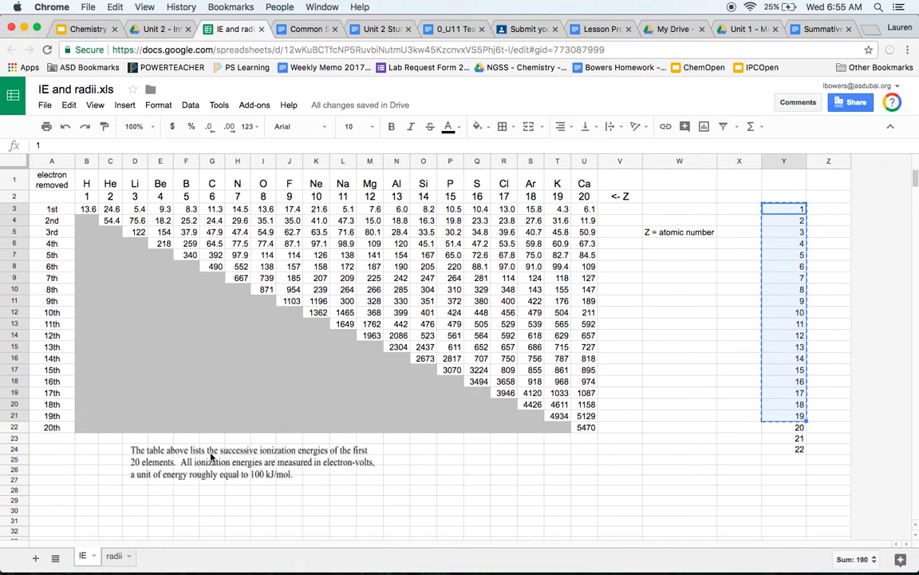
key(ctrl+Up)
click(40, 230)
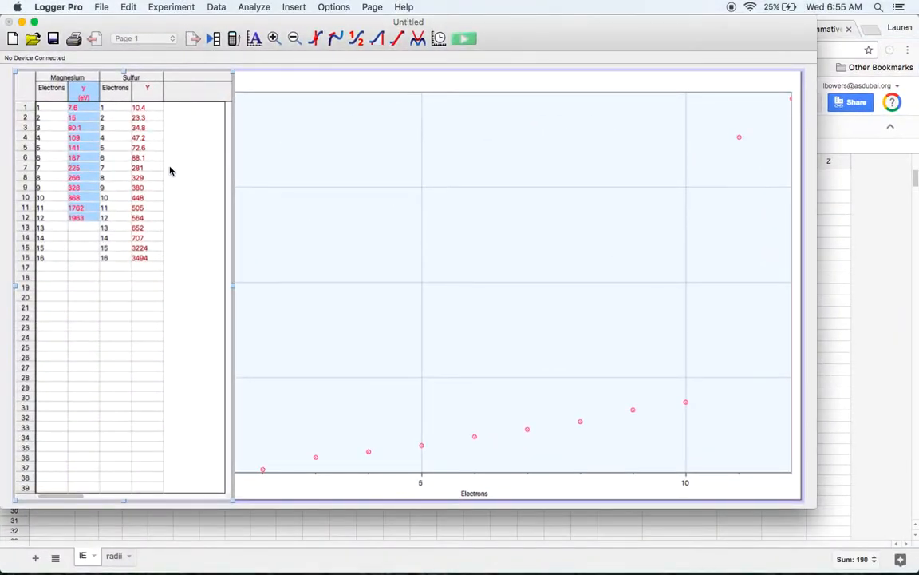
Step: Name the Sulfur Y column Ionization Energy with short name IE and units eV
double_click(147, 90)
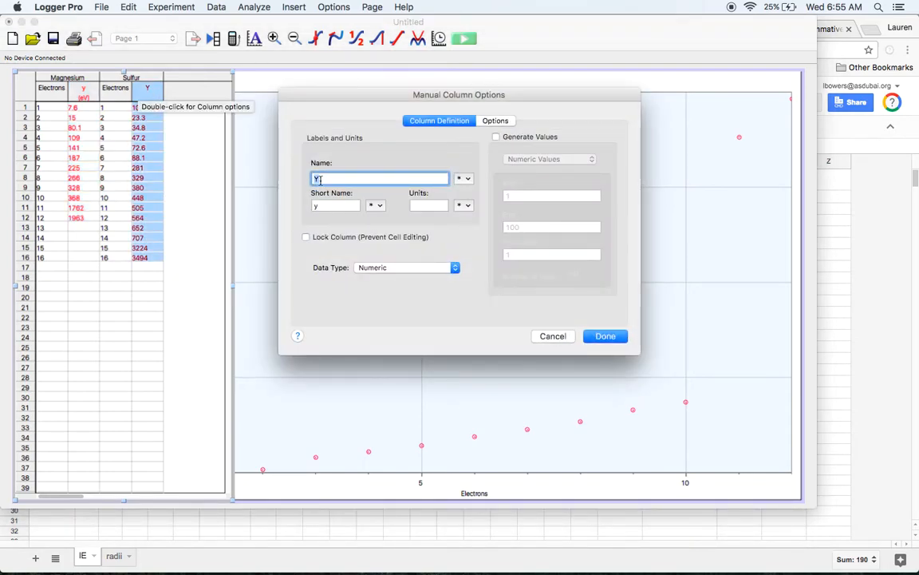
text(Ionization Energy)
click(328, 206)
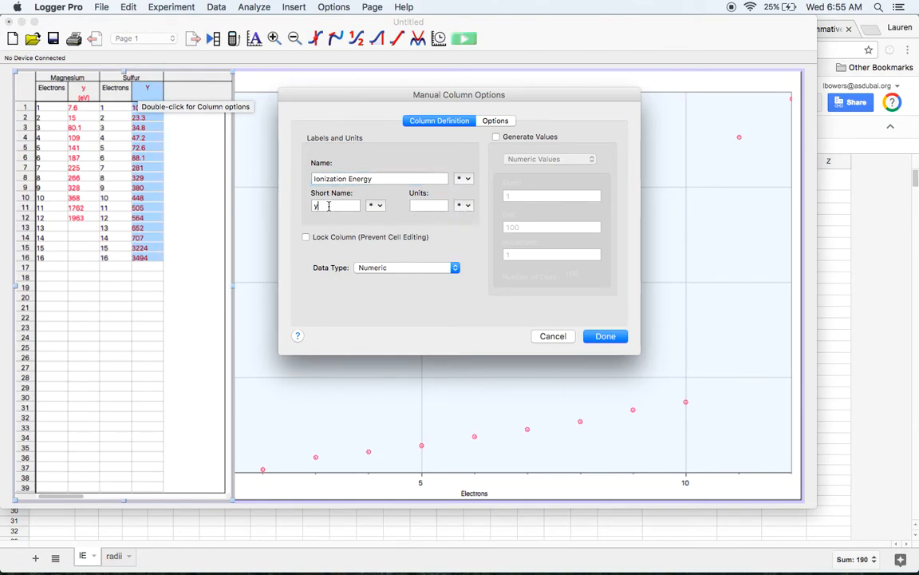
key(BackSpace)
text(IE)
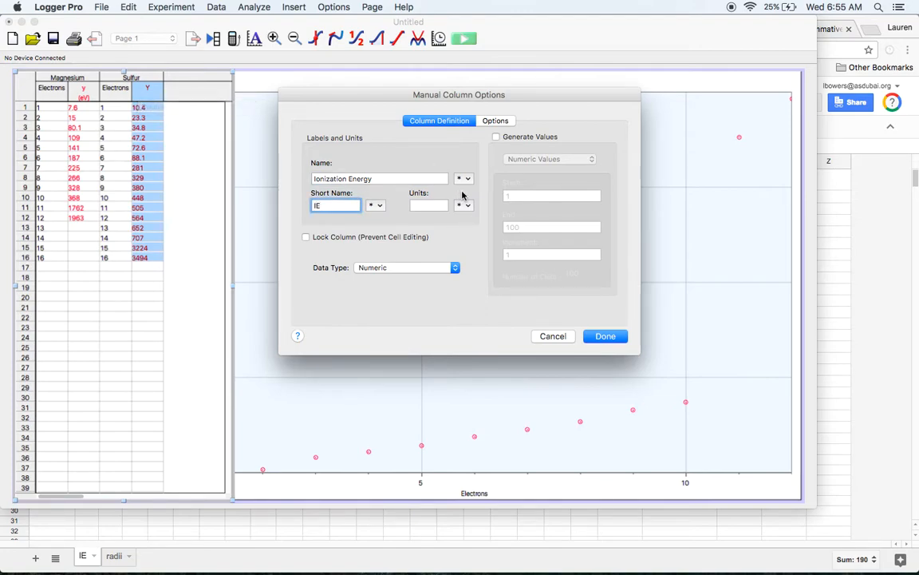
click(429, 206)
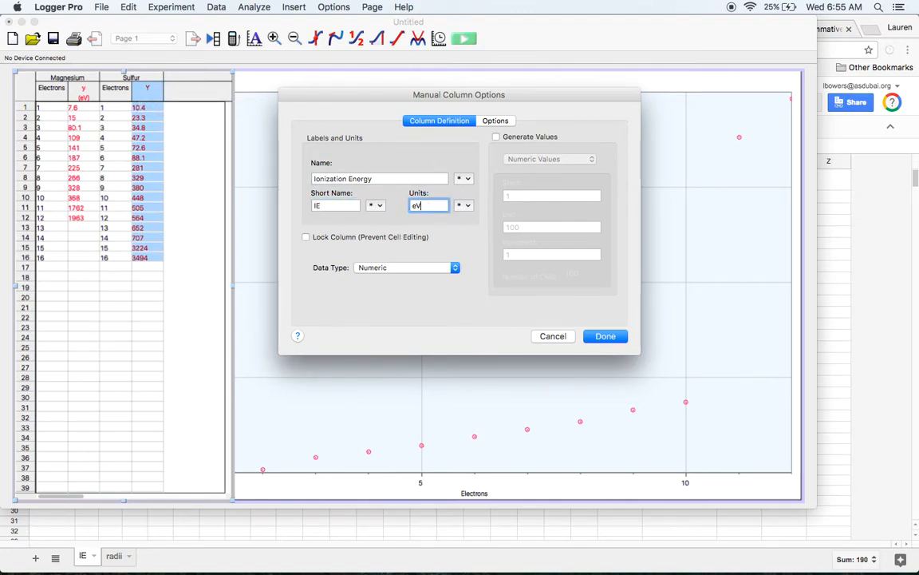
click(605, 336)
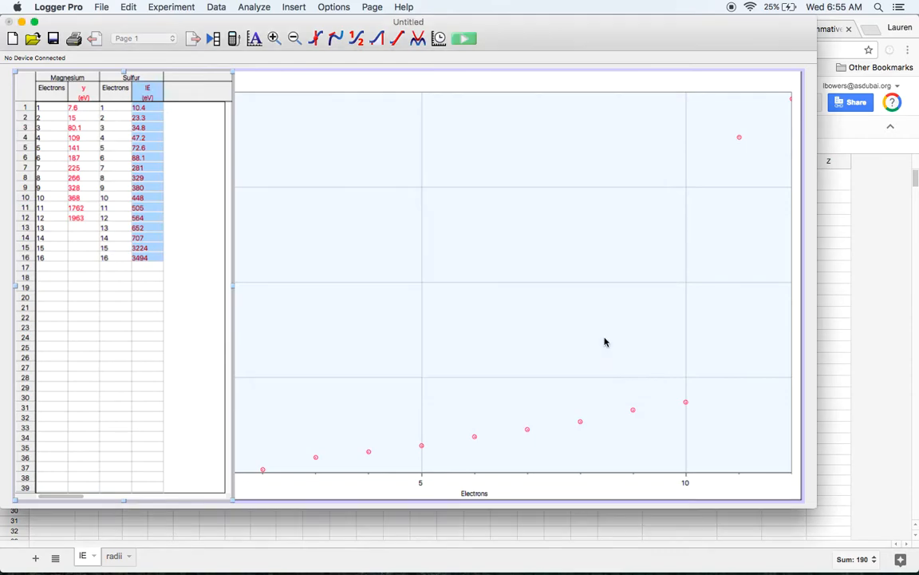
Step: Set the Magnesium ionization energy column's short name to IE and narrow the data table to about half its width
double_click(82, 94)
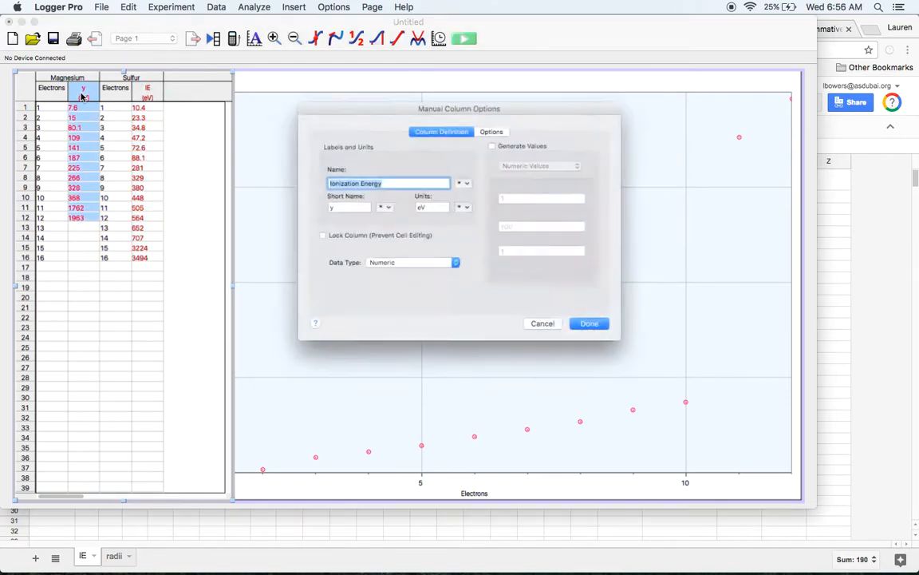
click(320, 206)
key(BackSpace)
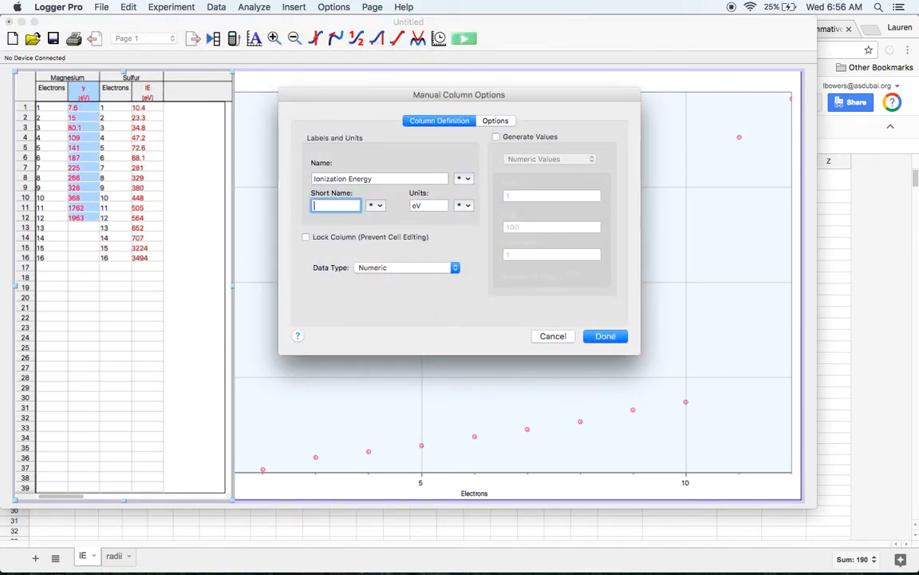
click(595, 341)
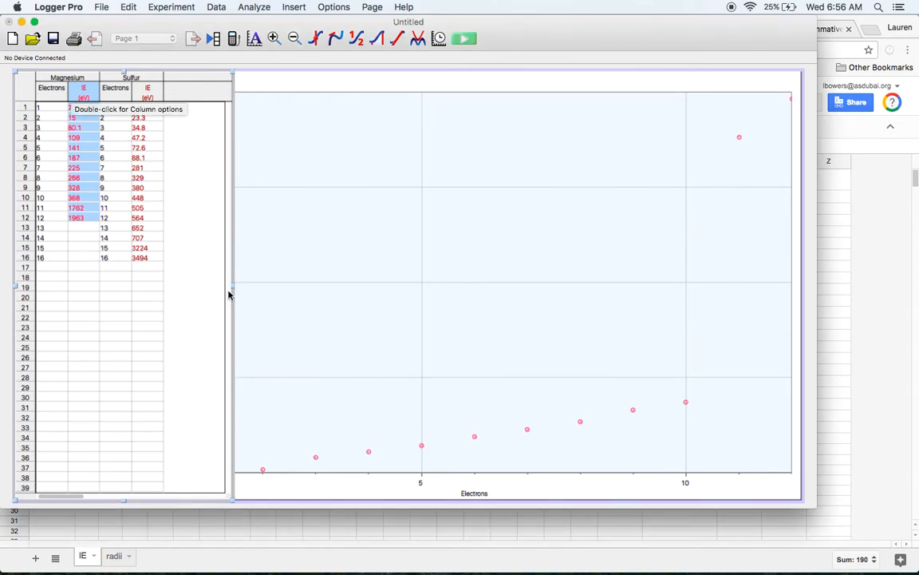
drag(210, 287, 119, 285)
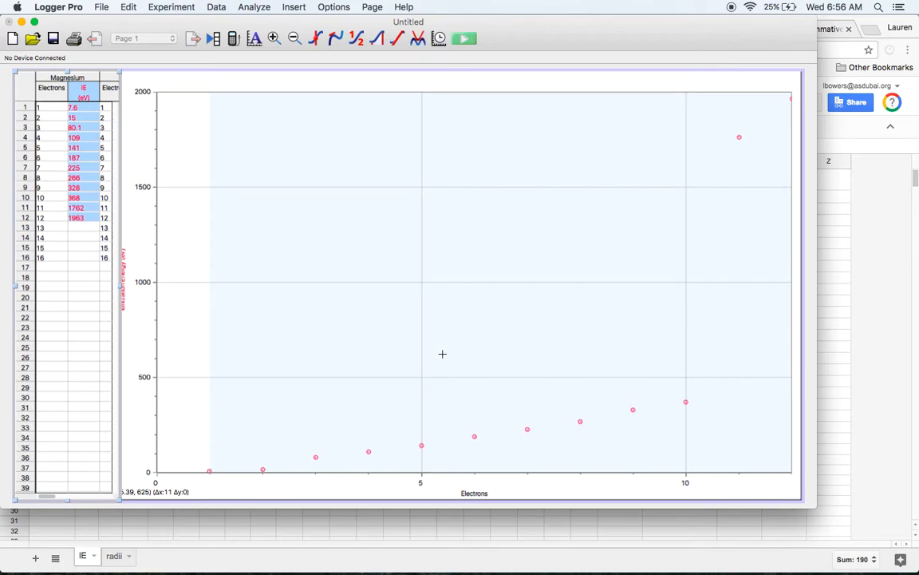
click(75, 325)
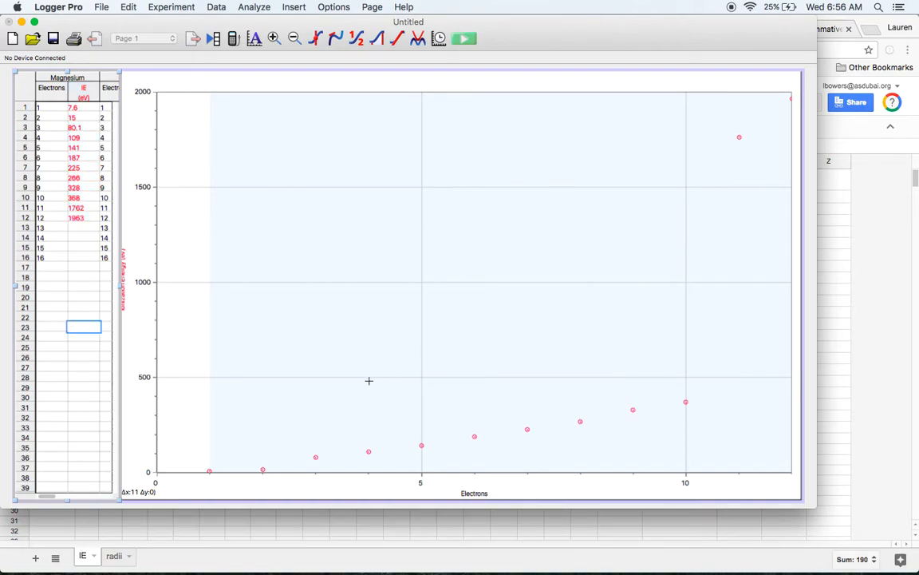
Step: Try adding Magnesium's Electrons column to the graph's Y-axis columns
double_click(382, 228)
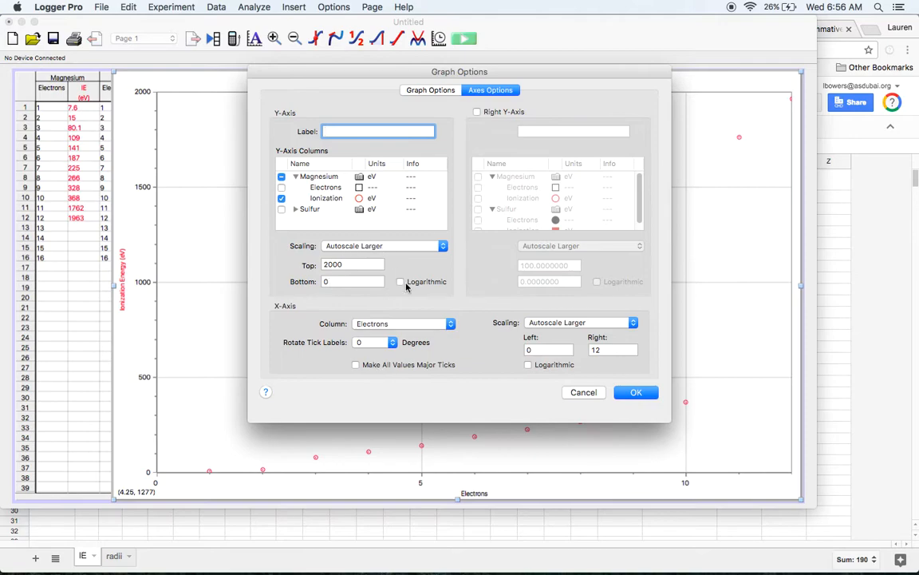
click(431, 90)
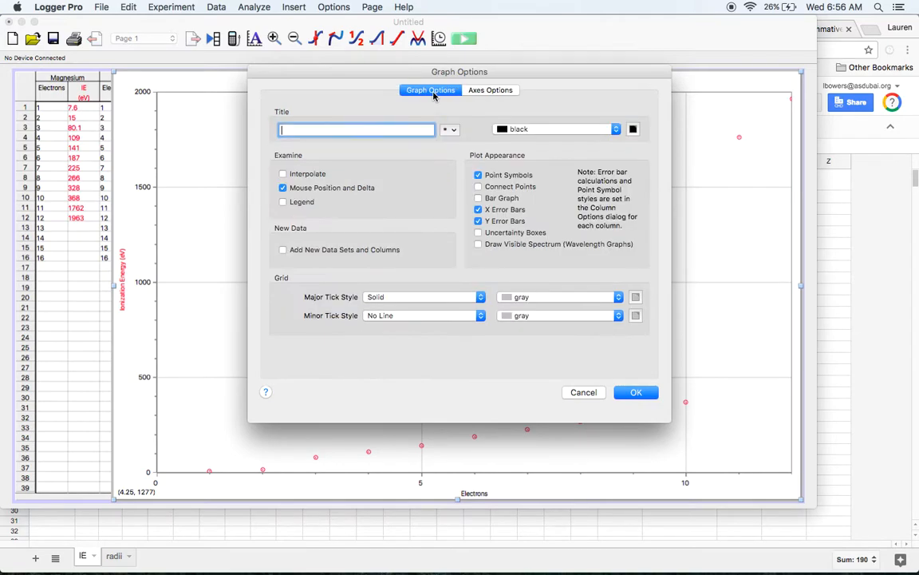
click(485, 93)
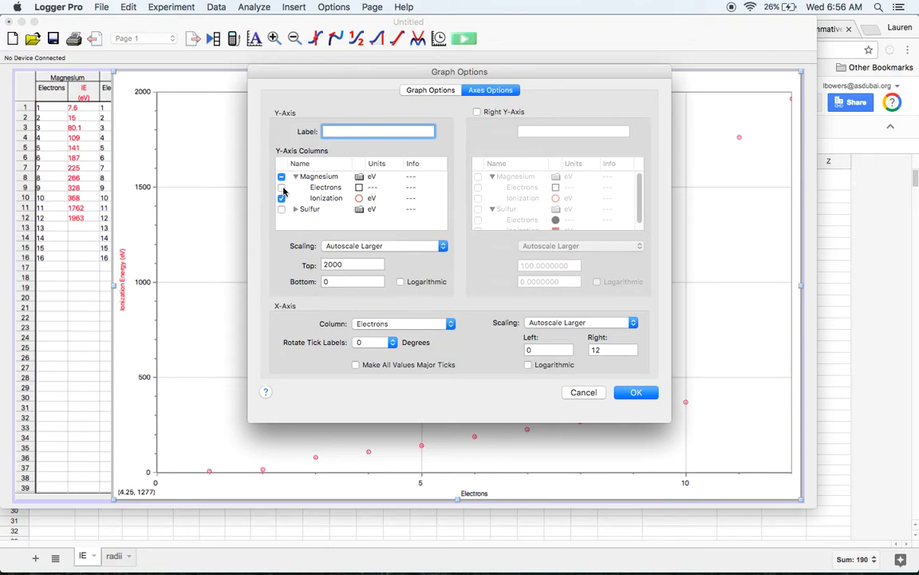
click(282, 187)
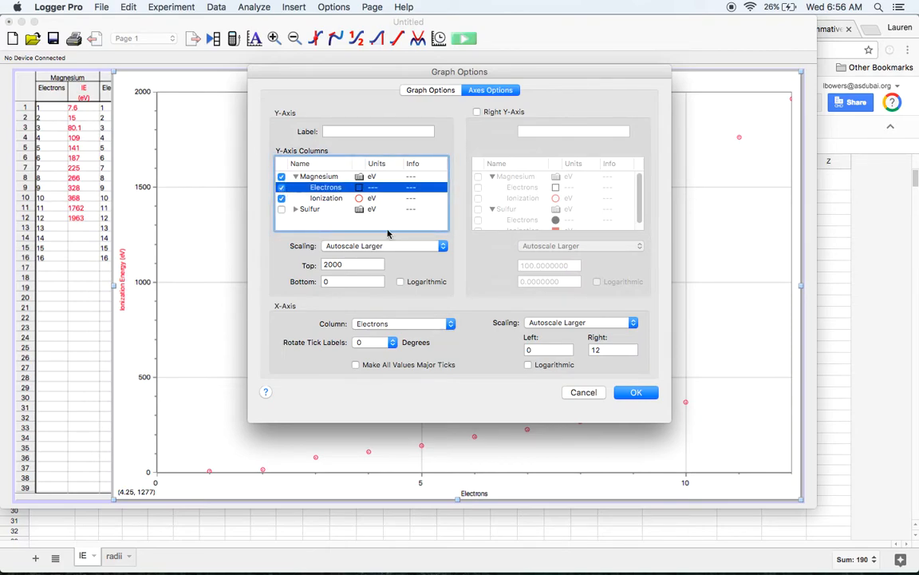
click(636, 392)
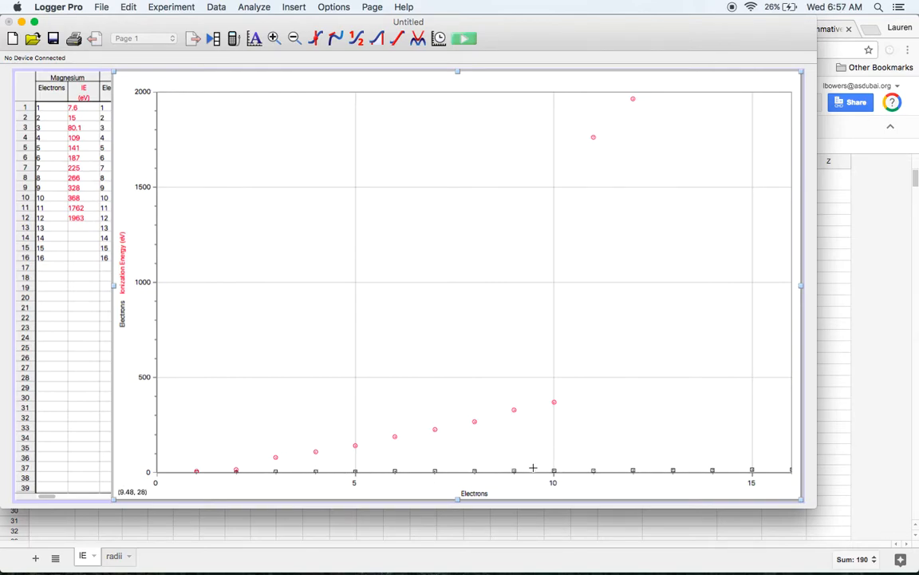
Step: Remove Magnesium's Electrons from the graph's Y-axis columns and add only the Ionization Energy column of Sulfur
double_click(385, 328)
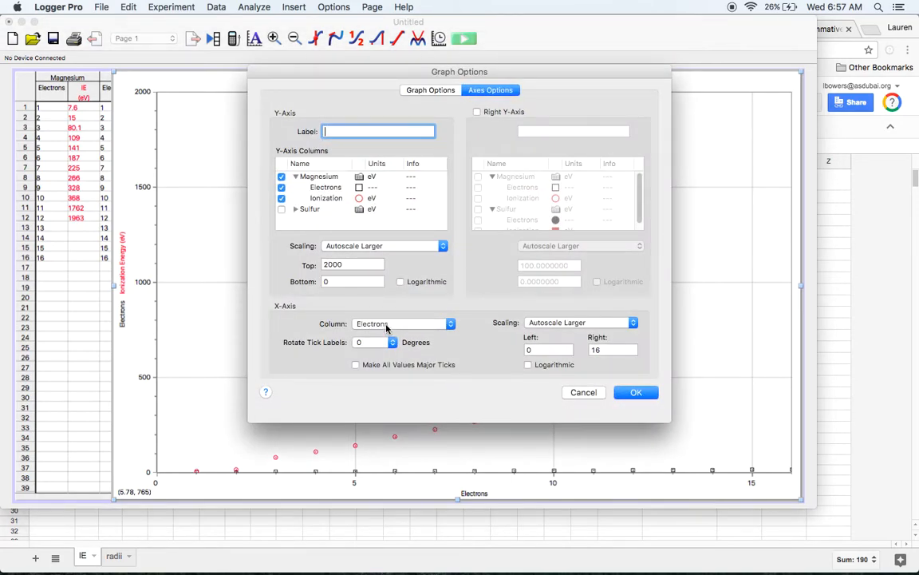
click(281, 187)
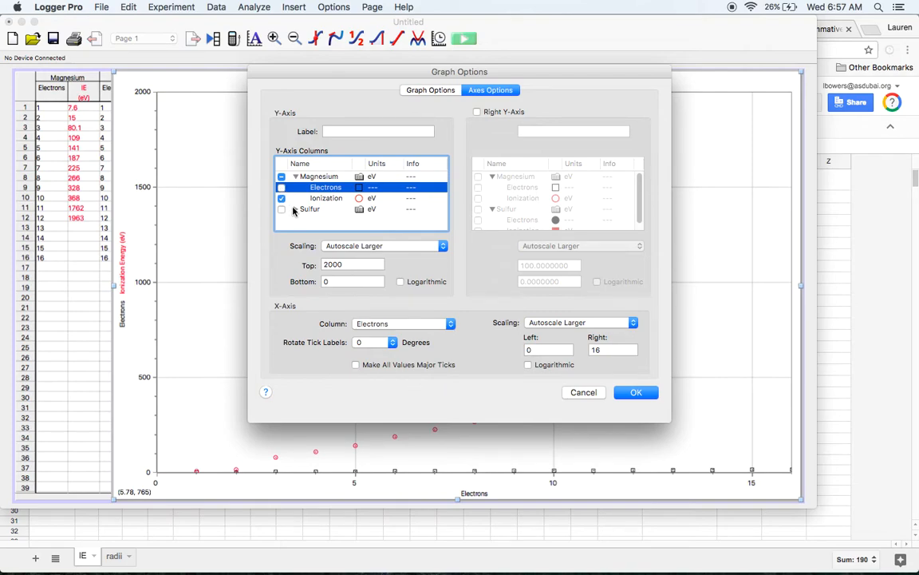
click(282, 209)
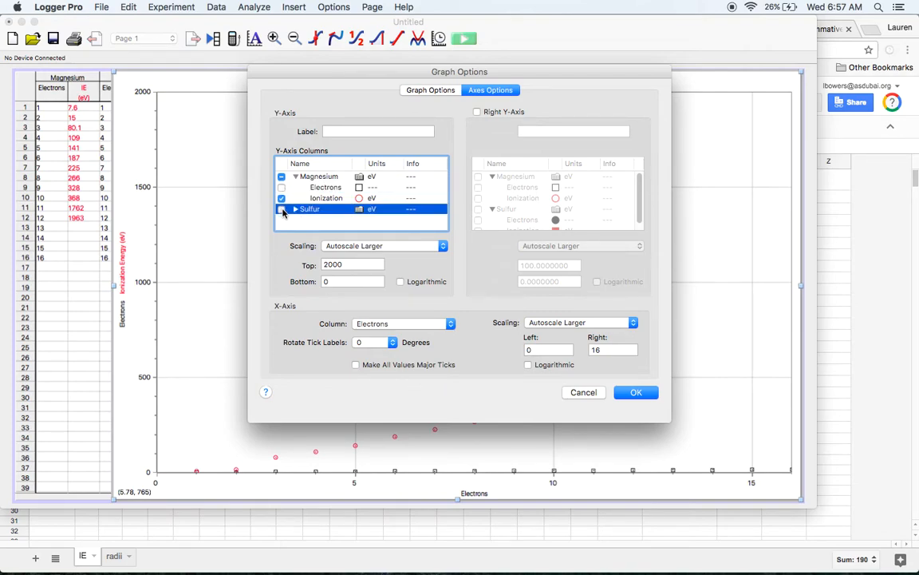
click(295, 209)
scroll(294, 211, down, 1)
click(281, 214)
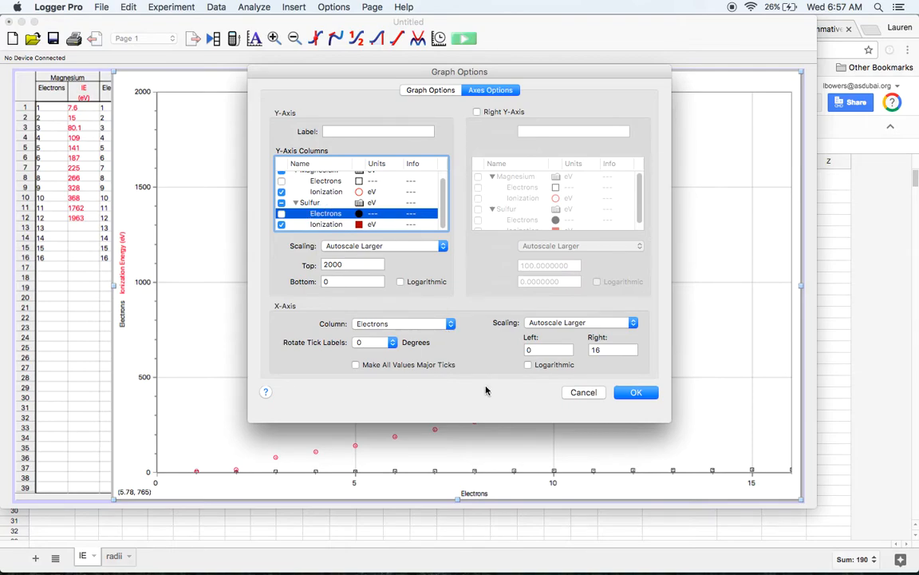
click(633, 395)
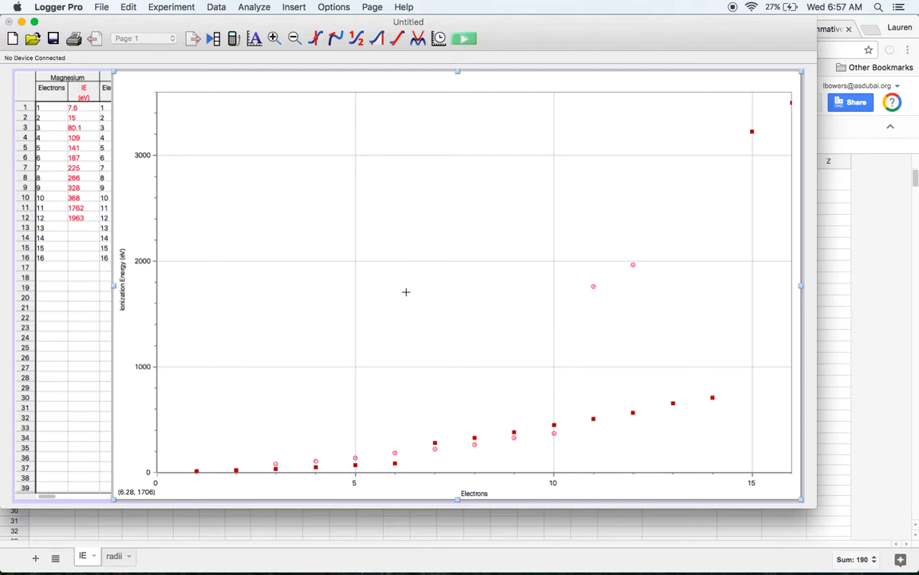
Step: Remove the Sulfur data set from the graph's Y-axis columns so only Magnesium's ionization energy is plotted
double_click(365, 263)
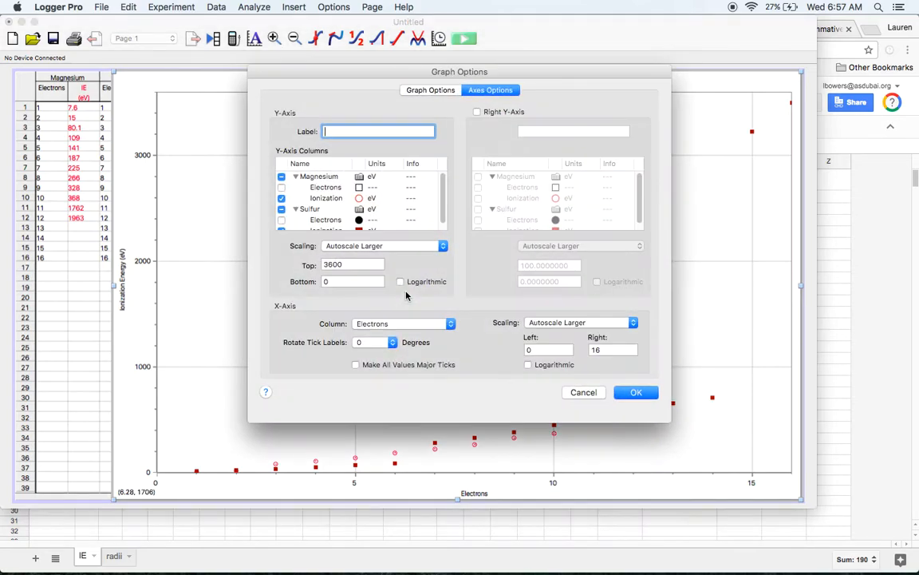
click(281, 208)
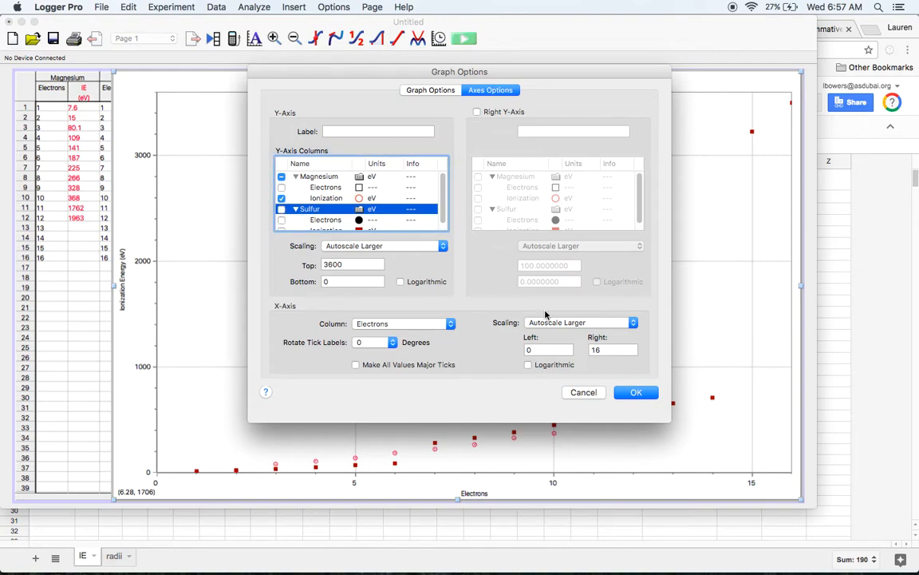
click(632, 392)
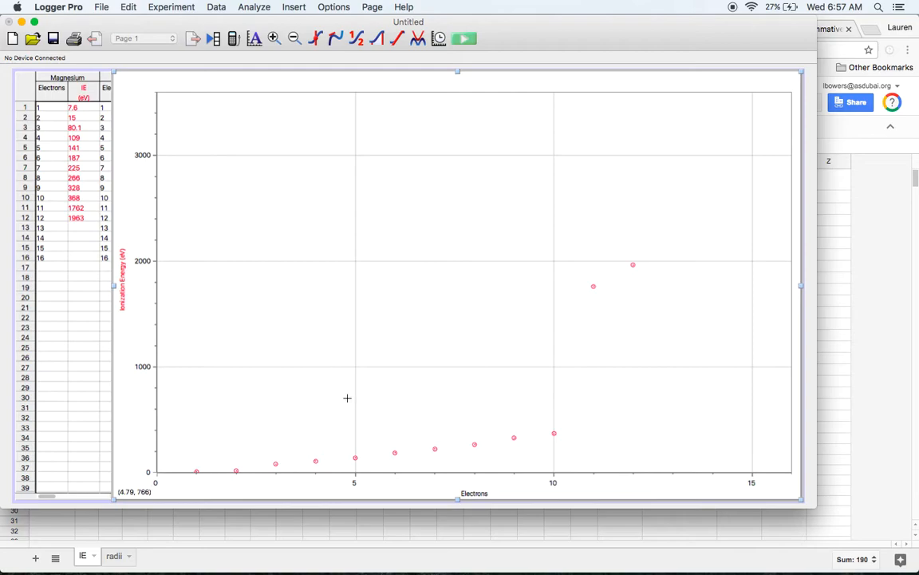
Step: Highlight the Magnesium point at electron 12 on the graph to match it with its table row, then clear the selection
click(633, 264)
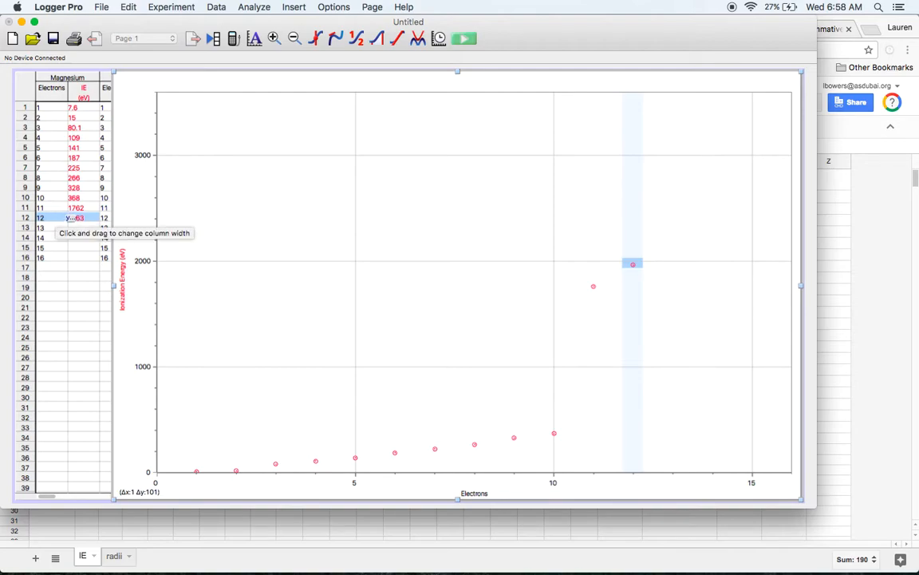
click(248, 275)
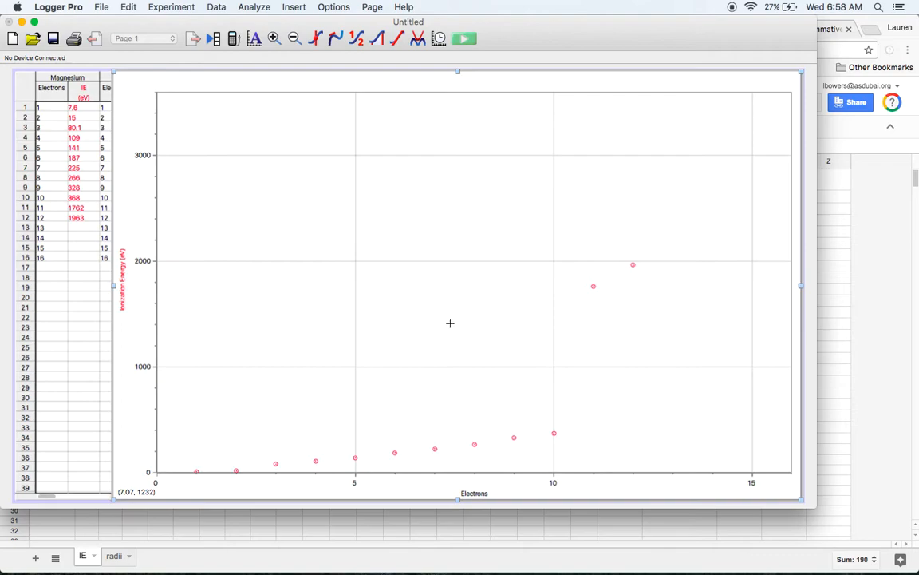
Step: Enlarge the window, try stretching the graph's Y-axis manually, and autoscale the graph to fit Magnesium's data
drag(816, 509, 916, 572)
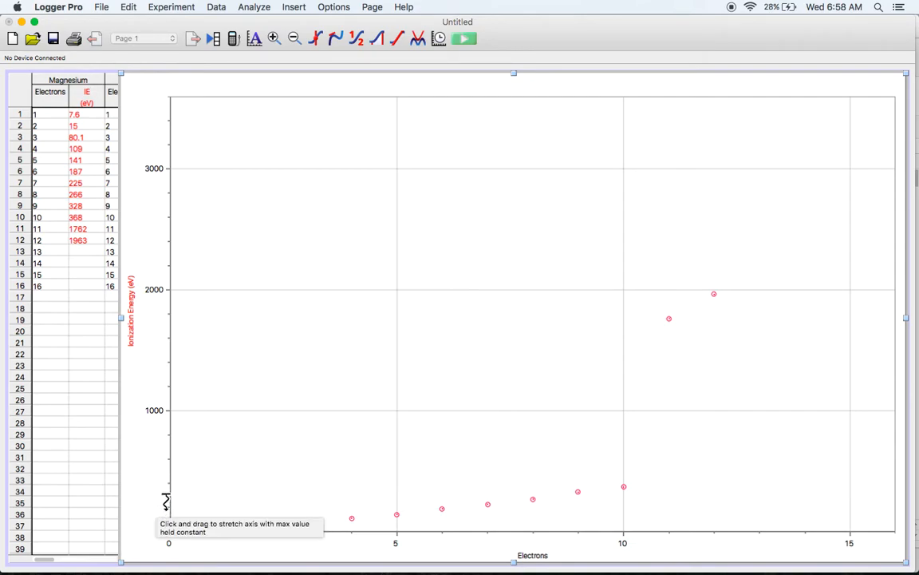
drag(165, 508, 165, 498)
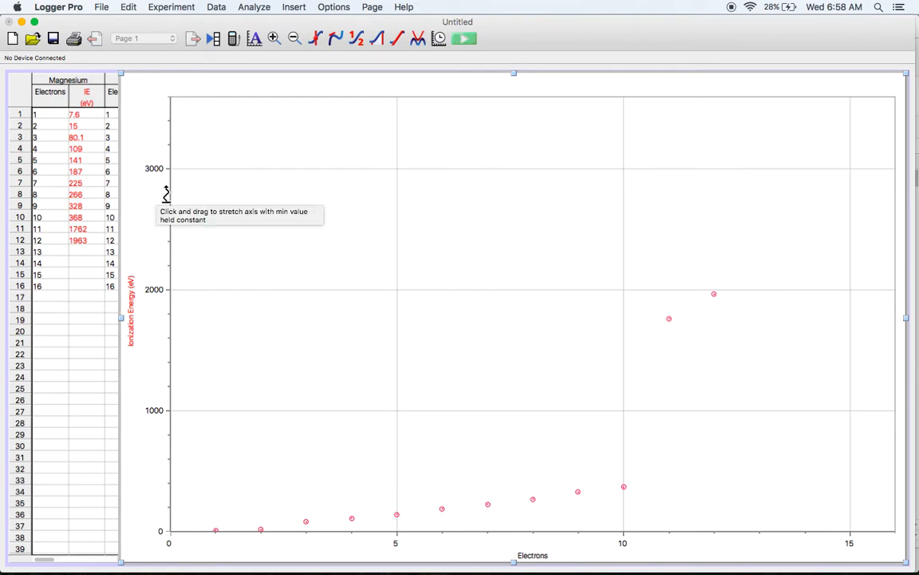
drag(166, 194, 166, 121)
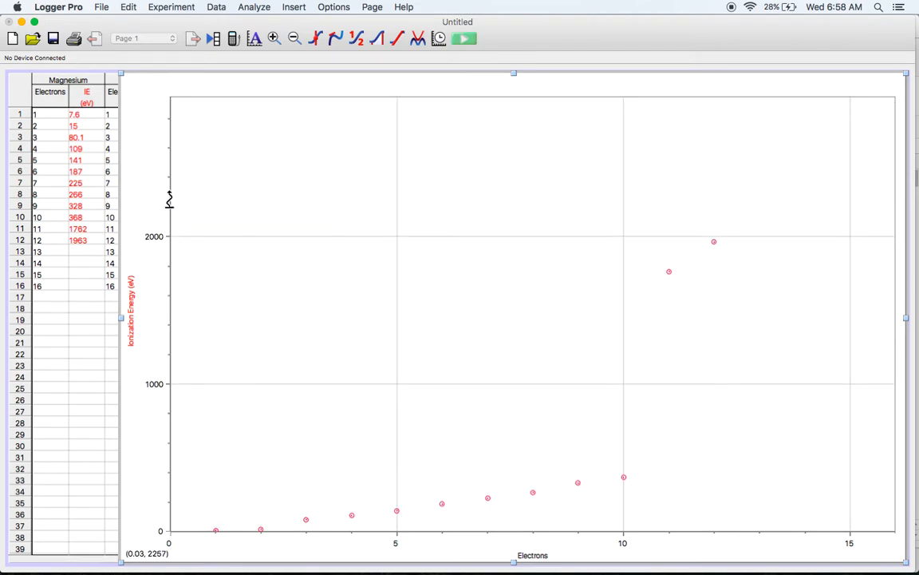
click(254, 39)
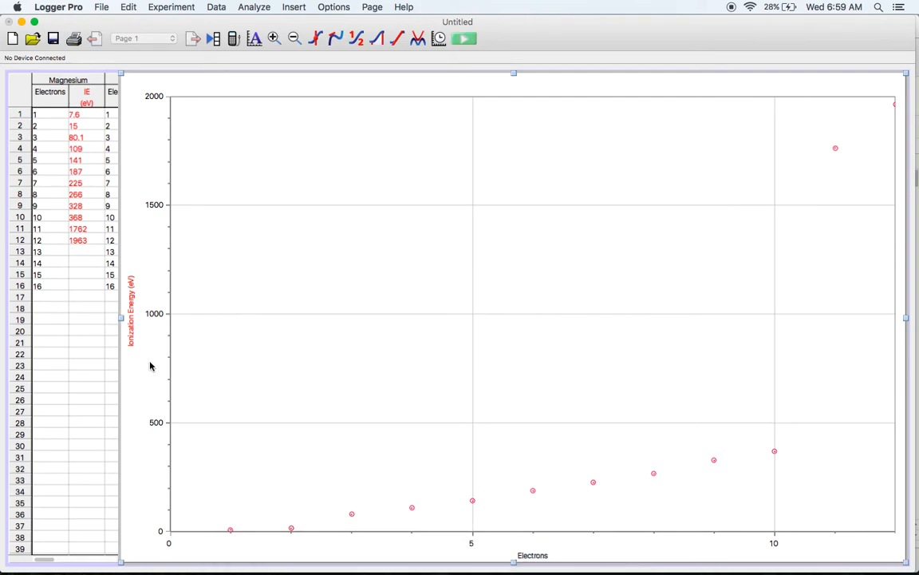
Step: Stretch the axes to about 375 eV and 10 electrons to examine Magnesium's first ten ionization energies
drag(167, 366, 167, 403)
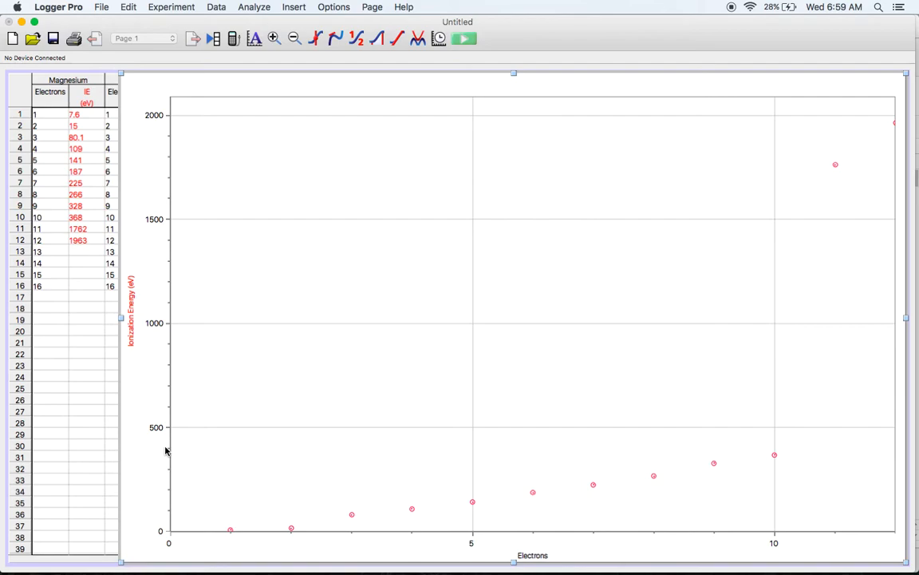
drag(170, 241, 170, 119)
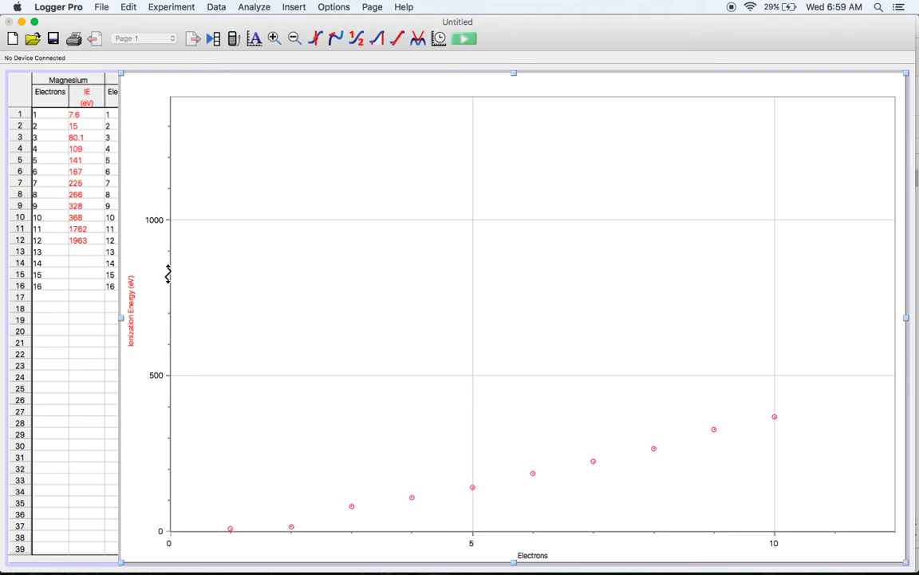
drag(170, 226, 160, 119)
drag(162, 233, 158, 112)
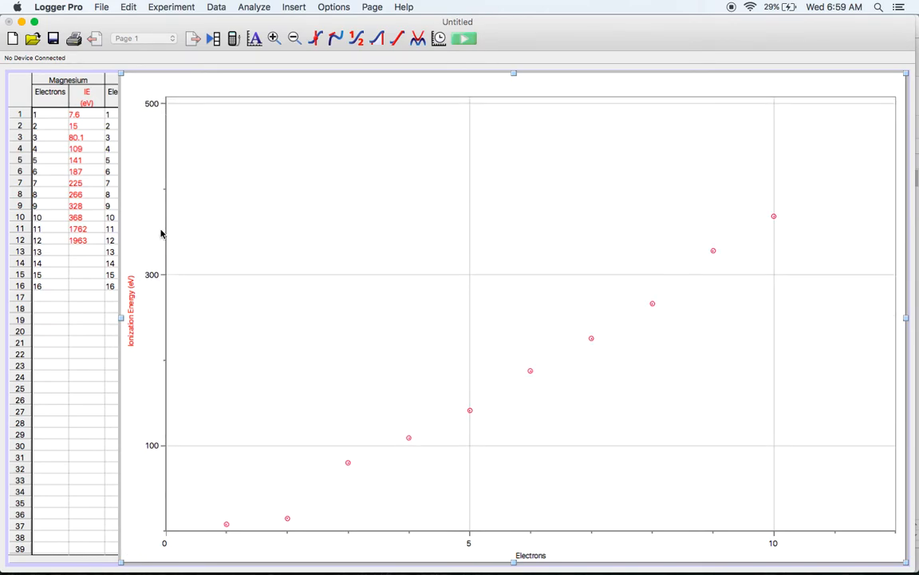
drag(162, 226, 165, 125)
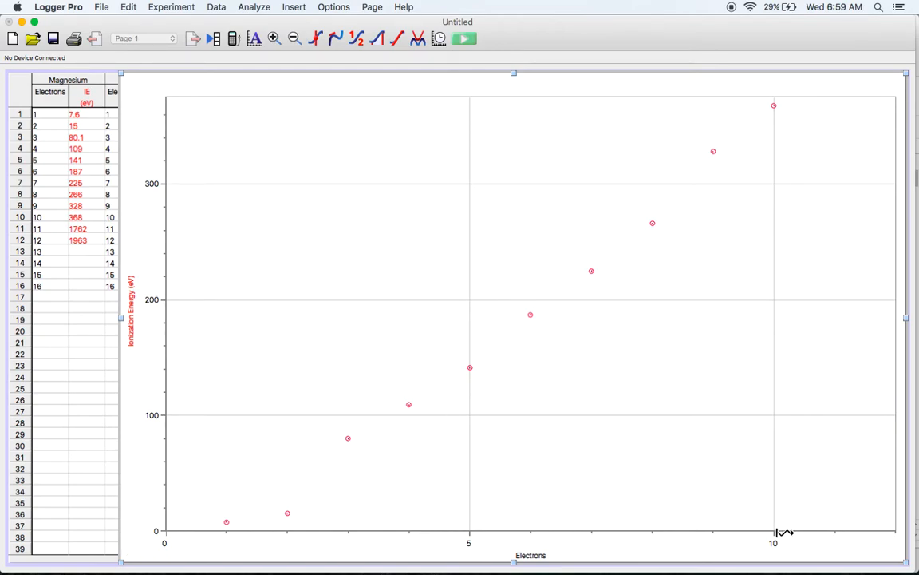
drag(789, 531, 894, 533)
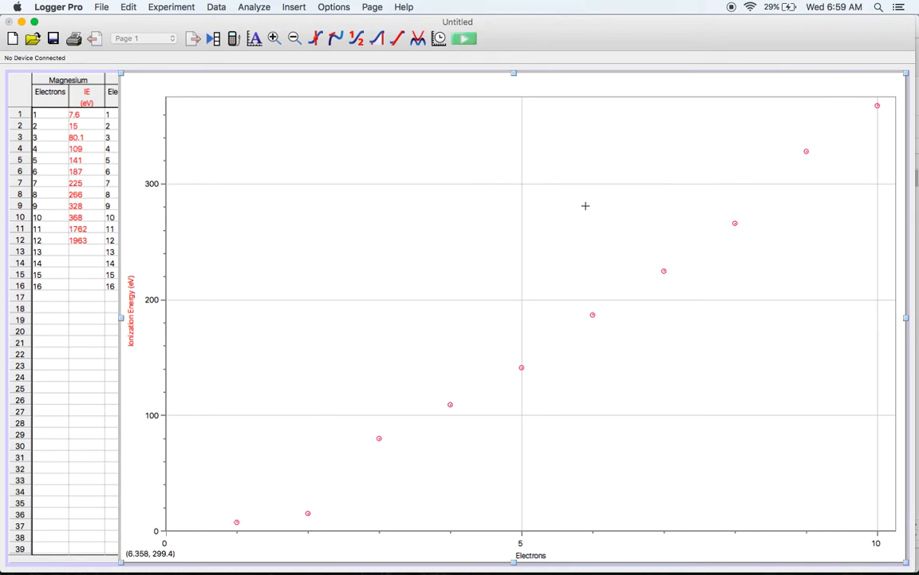
Step: Add only Sulfur's Ionization Energy column to the graph's Y-axis columns alongside Magnesium's, leaving Sulfur's Electrons column out
double_click(433, 294)
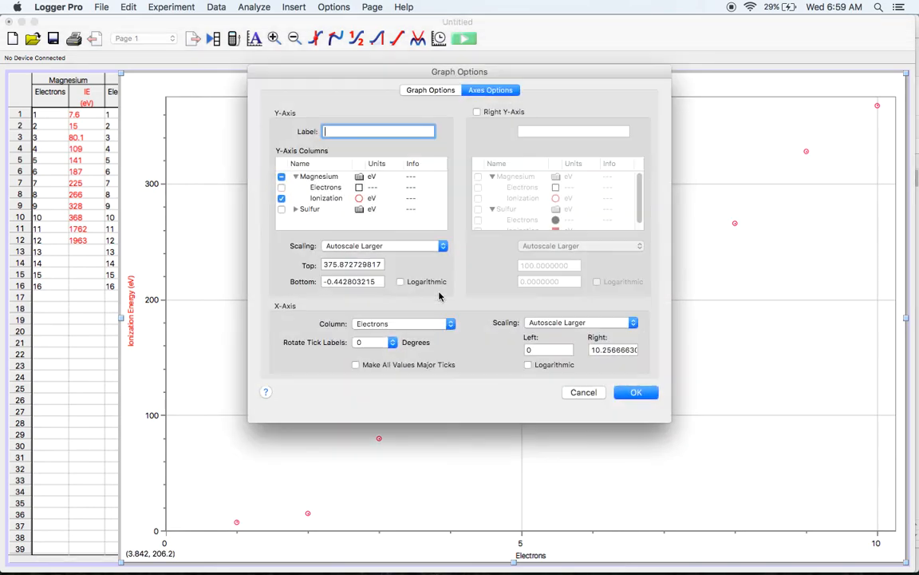
click(281, 210)
click(294, 210)
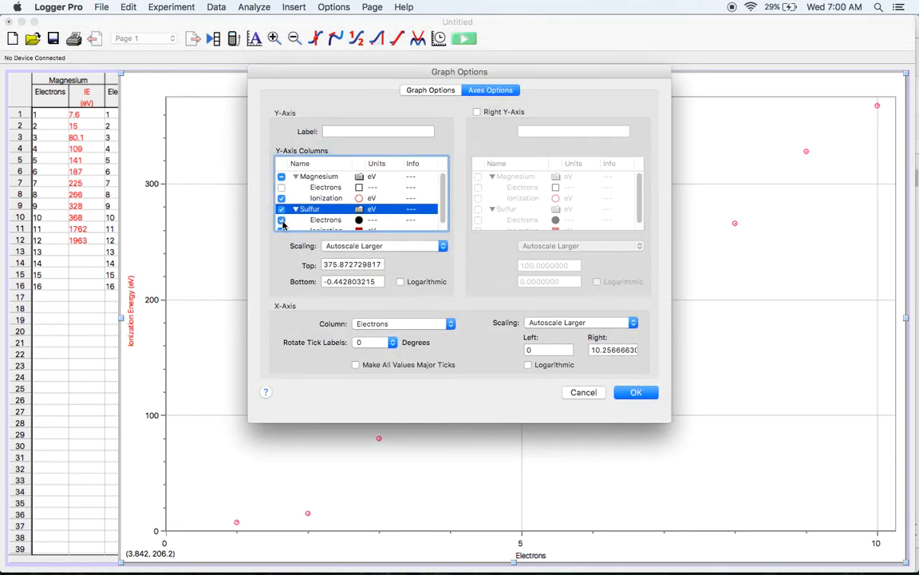
click(281, 221)
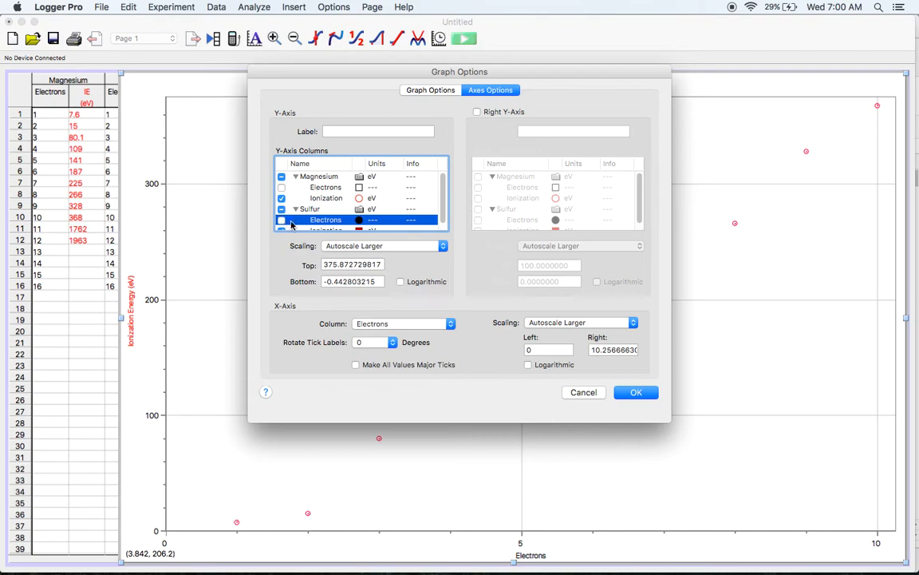
click(635, 393)
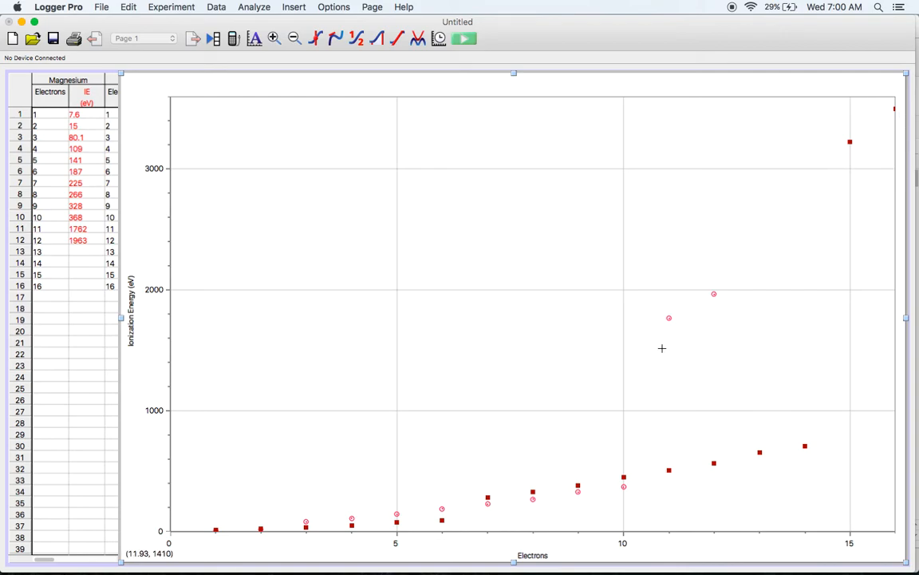
Step: Switch the graph's Y-axis to a logarithmic scale
double_click(476, 283)
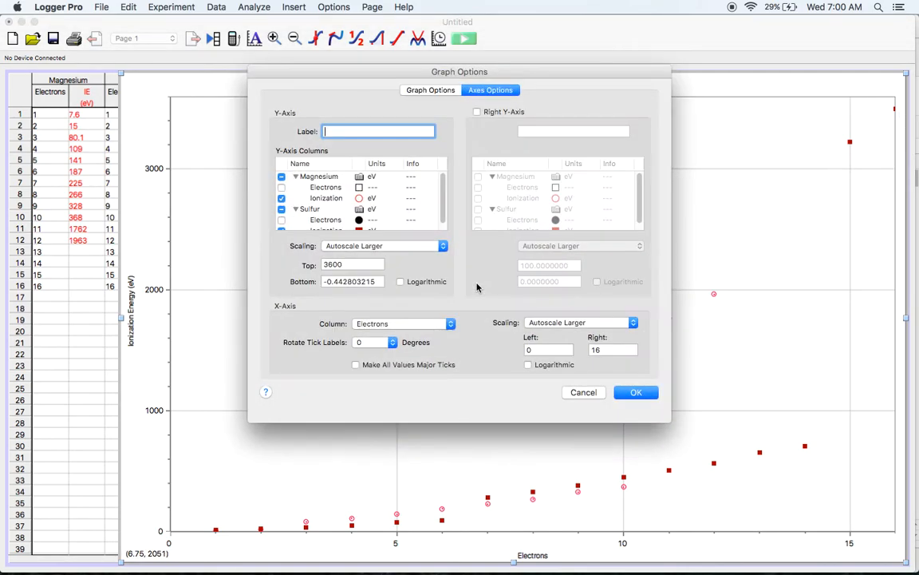
click(401, 282)
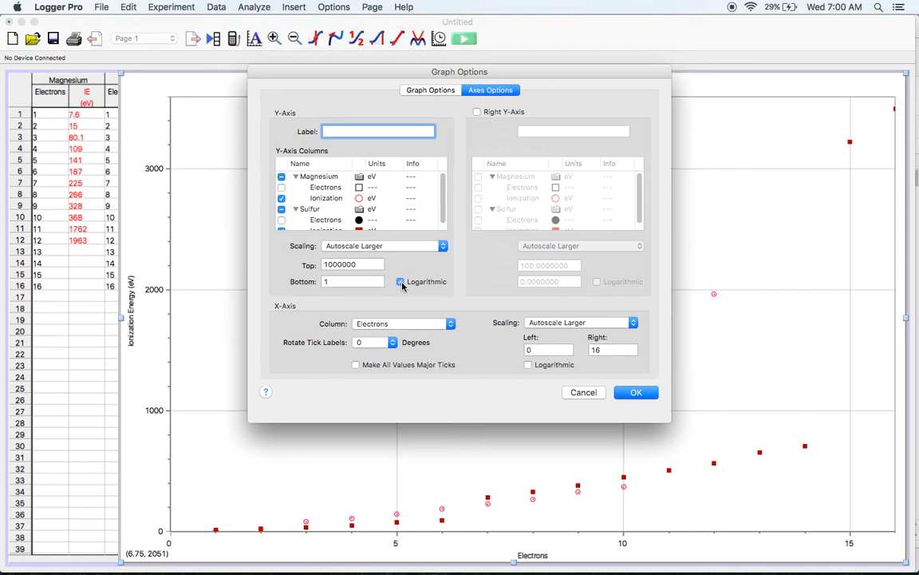
click(633, 394)
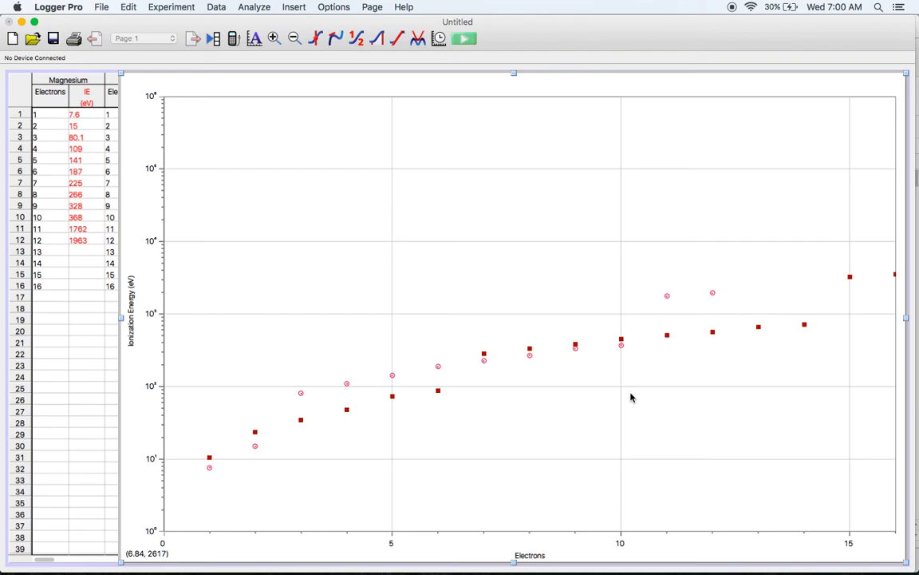
Step: Remove the Magnesium data set from the graph's Y-axis columns so only Sulfur's ionization energy is plotted
right_click(562, 426)
double_click(489, 411)
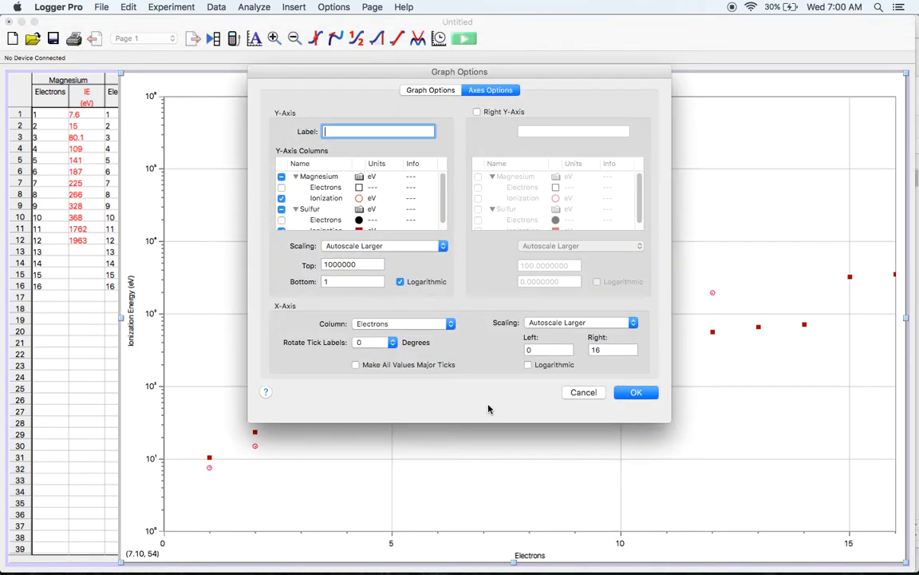
click(281, 178)
click(281, 178)
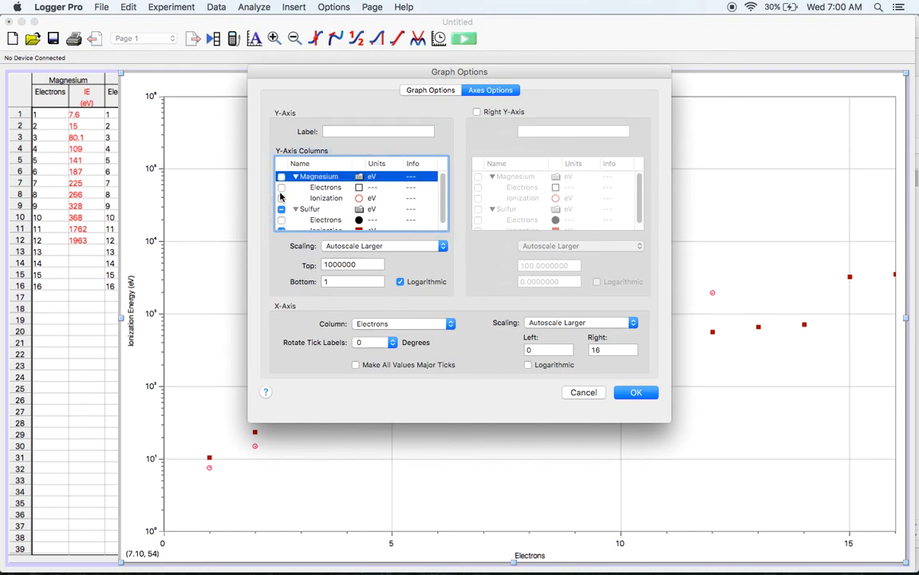
click(640, 395)
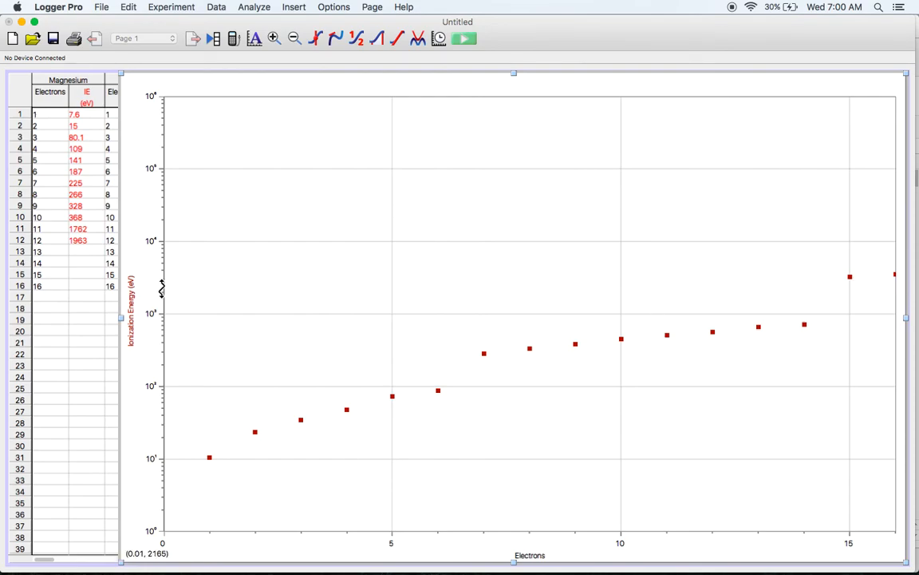
Step: Stretch the logarithmic Y-axis until Sulfur's points fill the graph's height, and briefly narrow the graph beside the data table before widening it again
drag(159, 235, 162, 55)
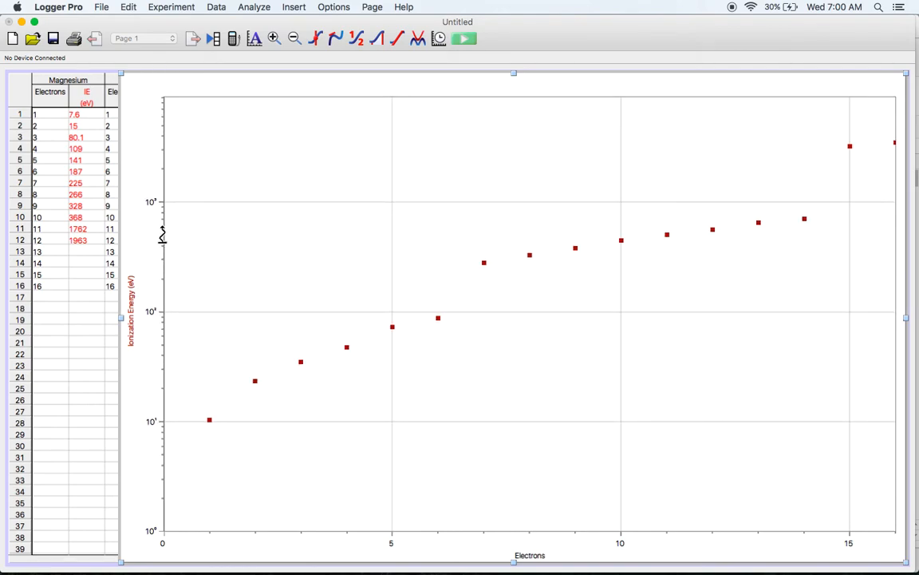
drag(166, 230, 165, 192)
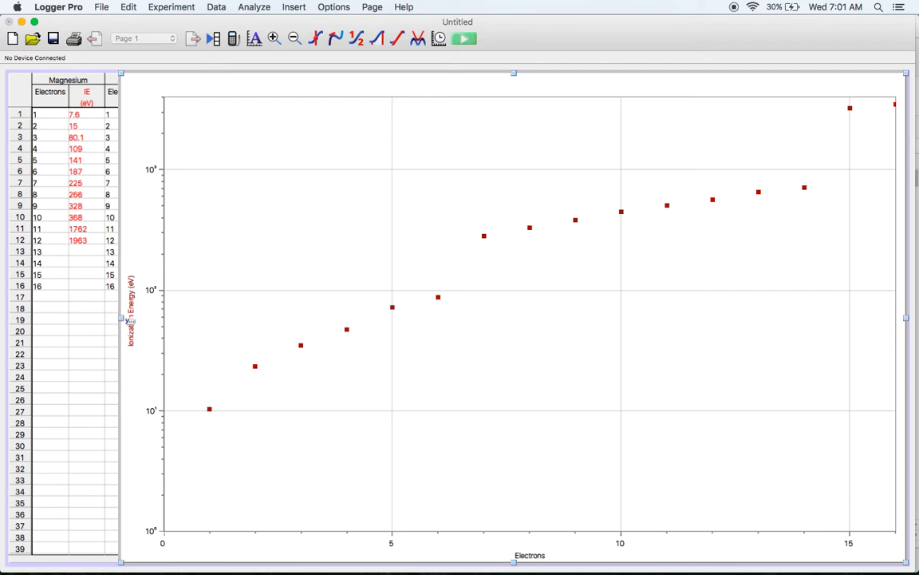
drag(118, 318, 210, 323)
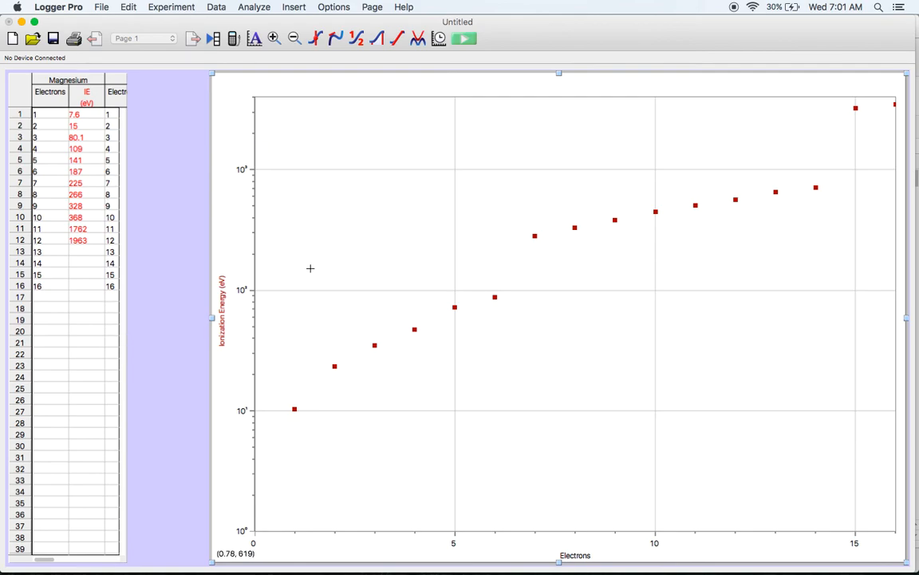
drag(210, 319, 119, 312)
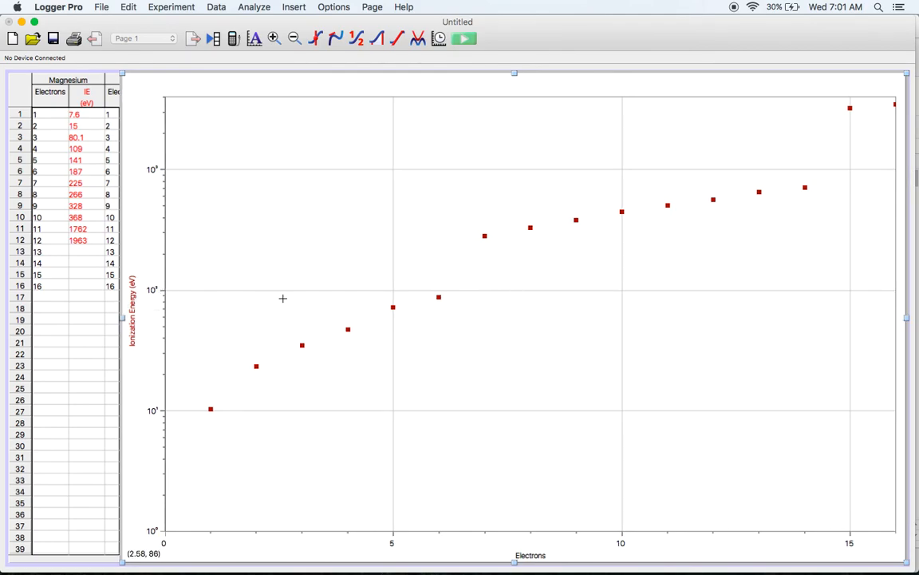
click(100, 9)
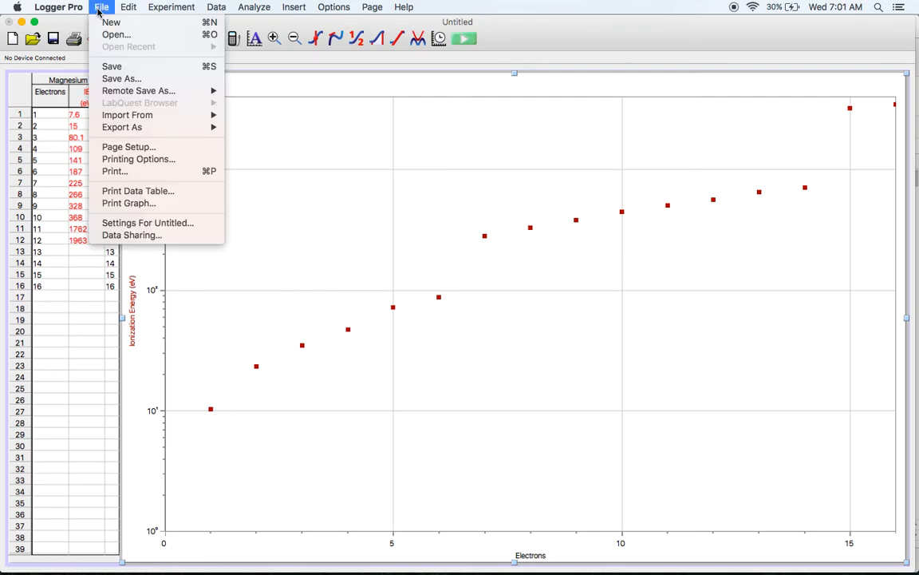
click(114, 79)
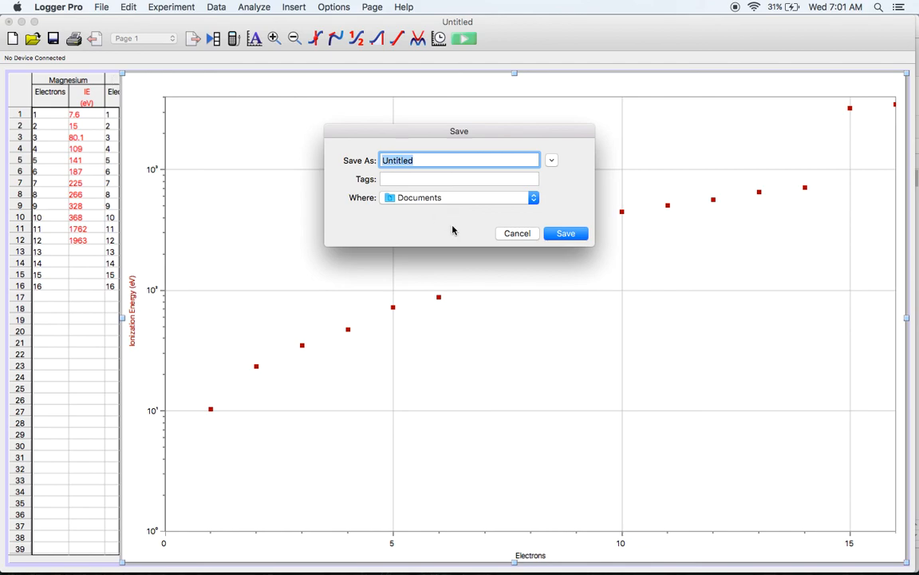
click(563, 234)
click(529, 234)
mouse_move(574, 572)
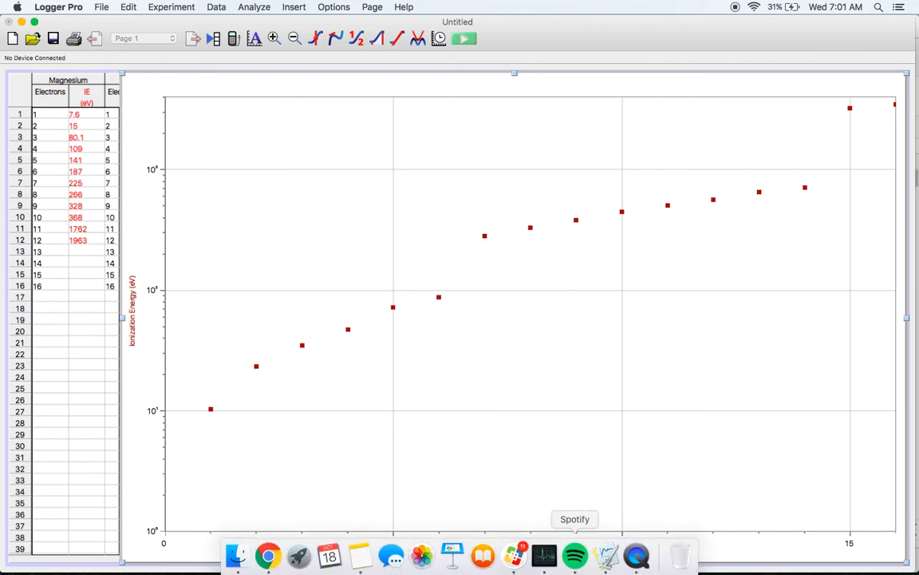
right_click(636, 556)
click(657, 515)
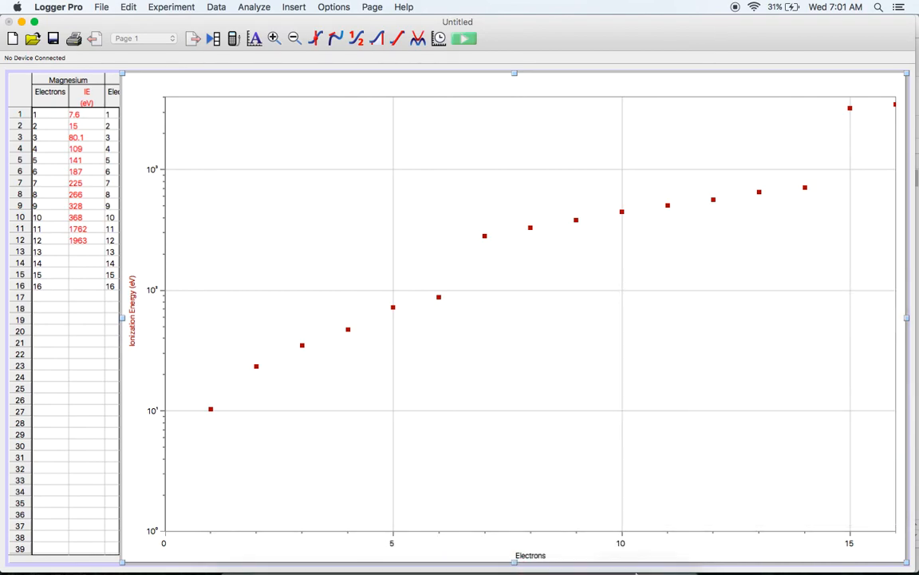
right_click(638, 554)
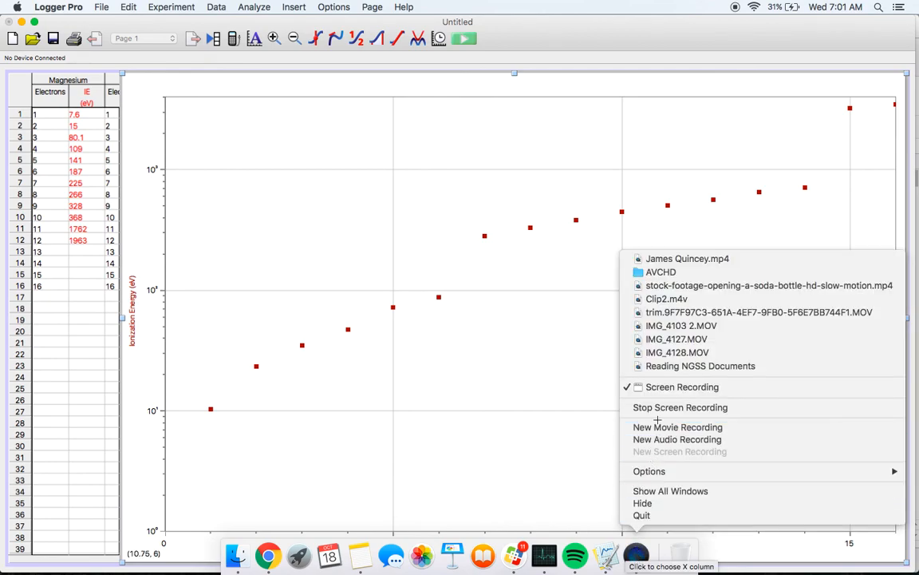